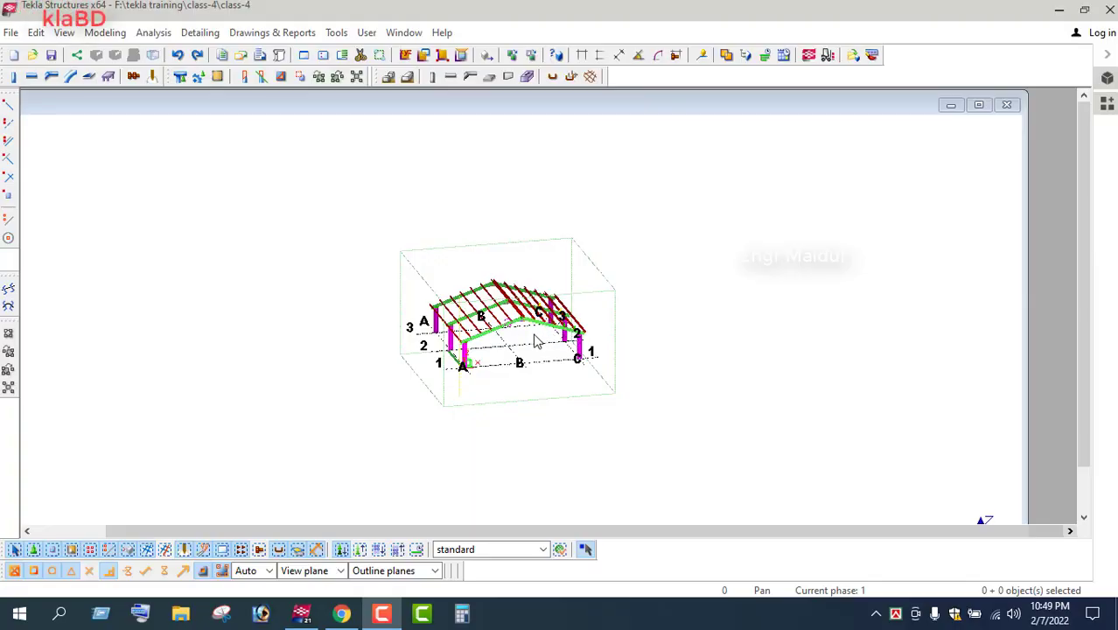
- Zoom and orbit the shed frame model, then switch to Chrome's YouTube videos page
{"action": "scroll", "coordinate": [585, 348], "scroll_direction": "down", "scroll_amount": 1}
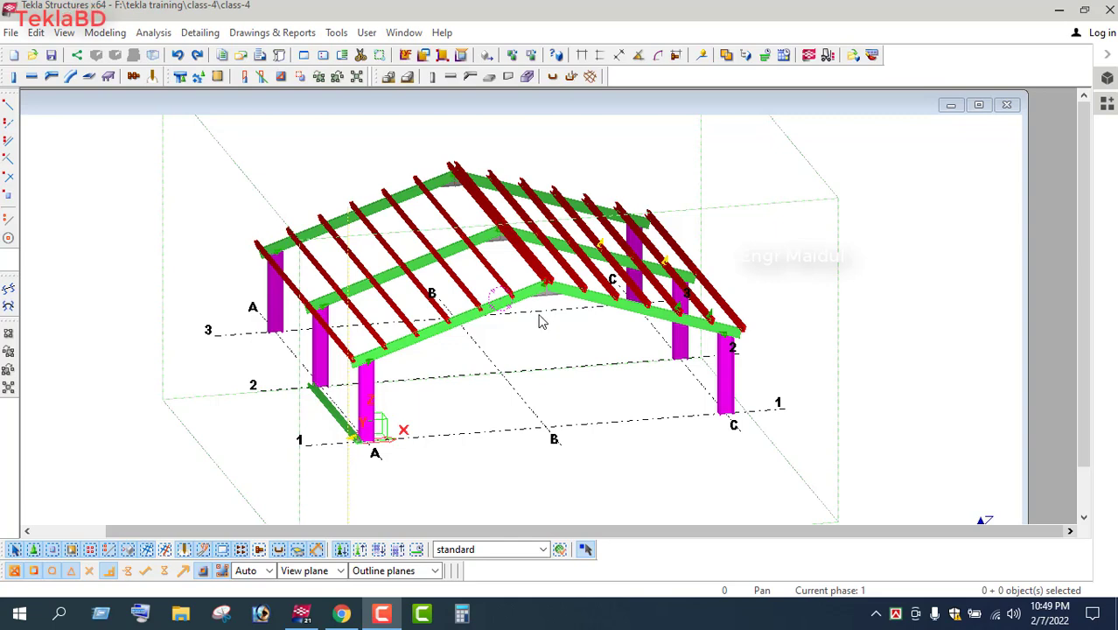
{"action": "scroll", "coordinate": [539, 322], "scroll_direction": "down", "scroll_amount": 3}
{"action": "middle_click_drag", "start_coordinate": [500, 349], "coordinate": [410, 348], "text": "ctrl"}
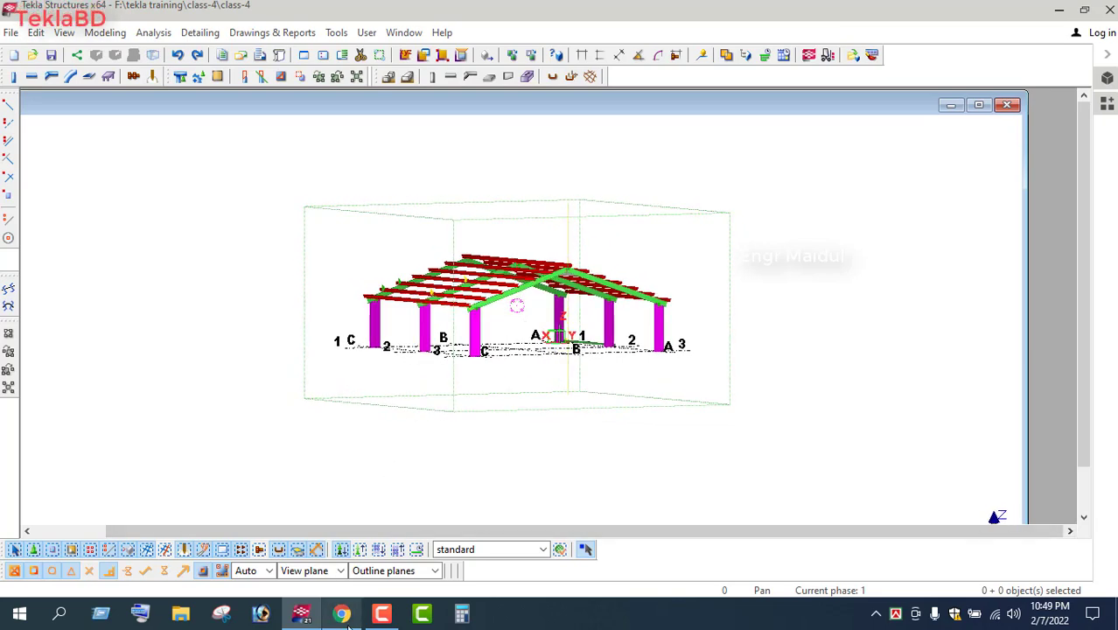
{"action": "left_click", "coordinate": [342, 613]}
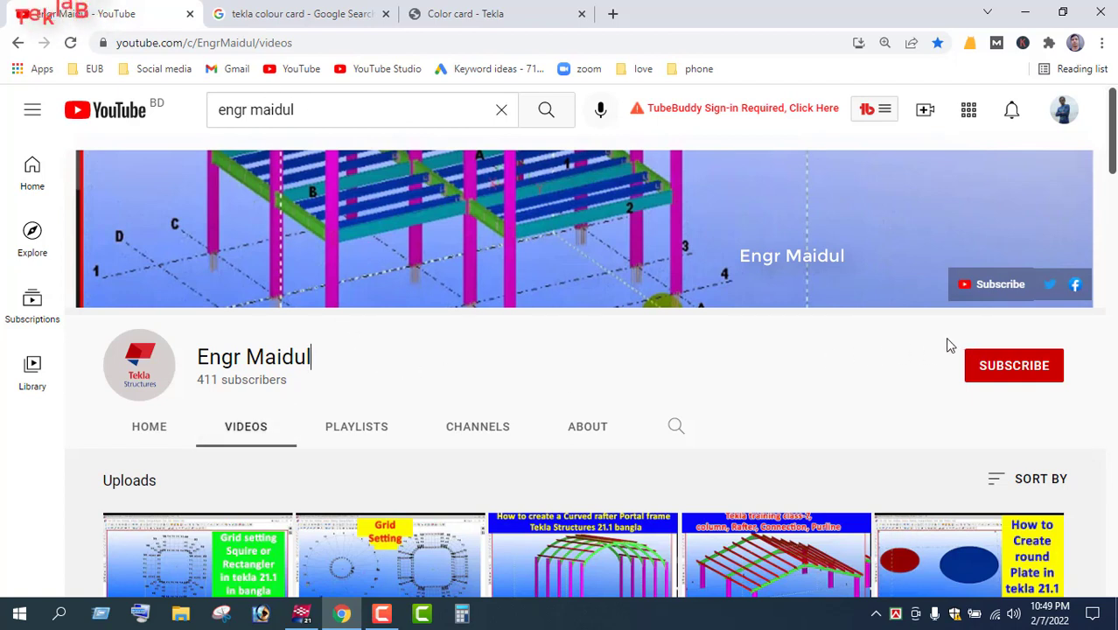
- Outline the Subscribe button in red, undo it, and begin scrolling the videos grid
{"action": "left_click_drag", "start_coordinate": [945, 334], "coordinate": [1074, 400]}
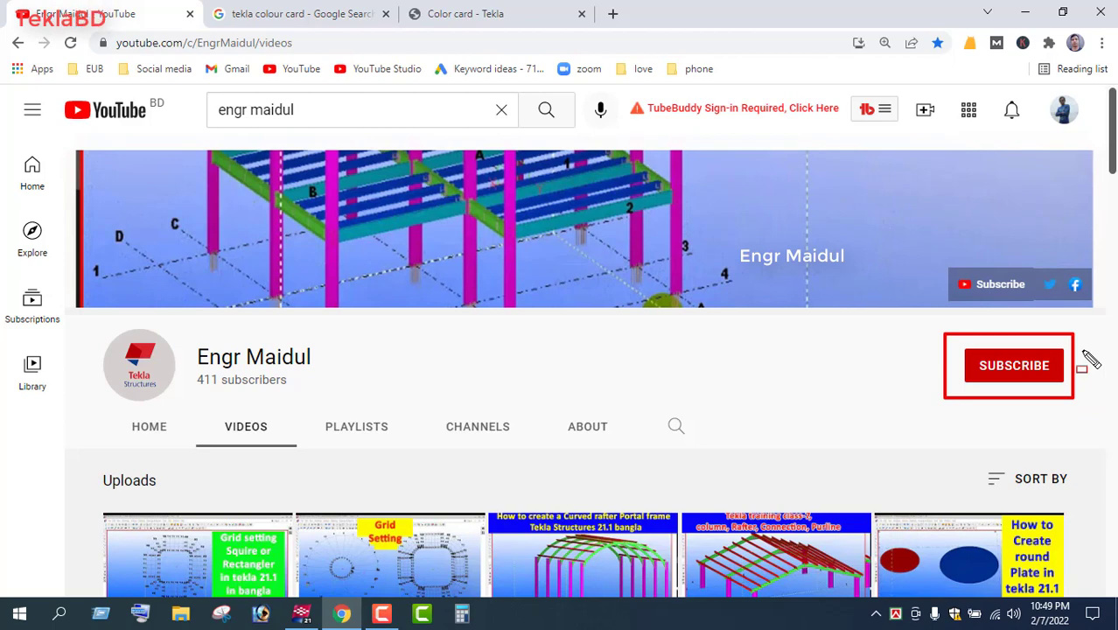
{"action": "key", "text": "ctrl+z"}
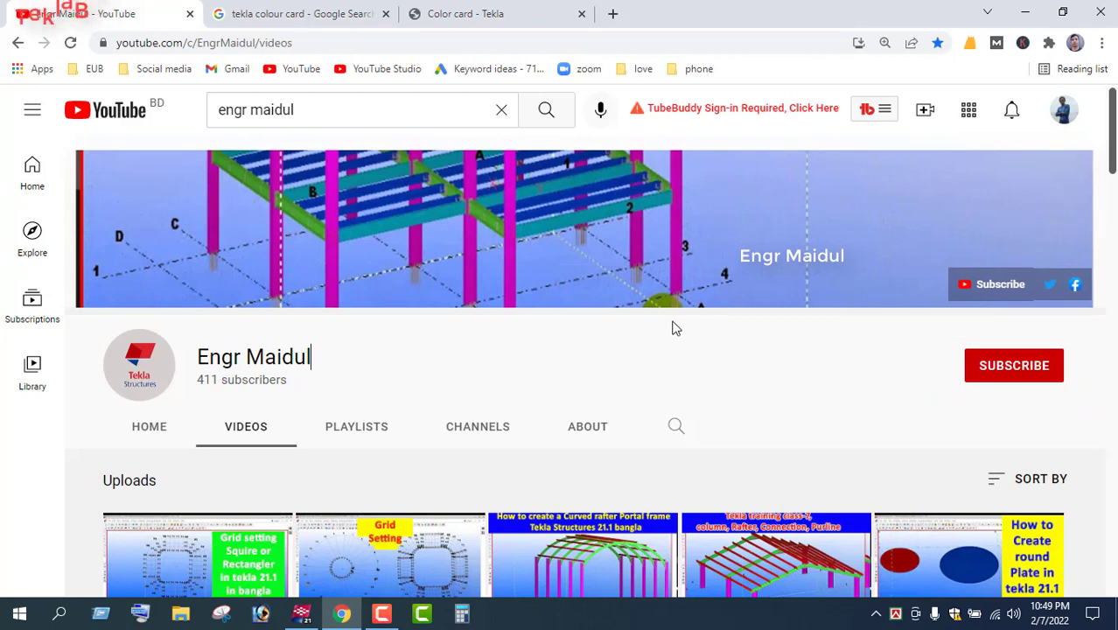
{"action": "scroll", "coordinate": [670, 325], "scroll_direction": "down", "scroll_amount": 3}
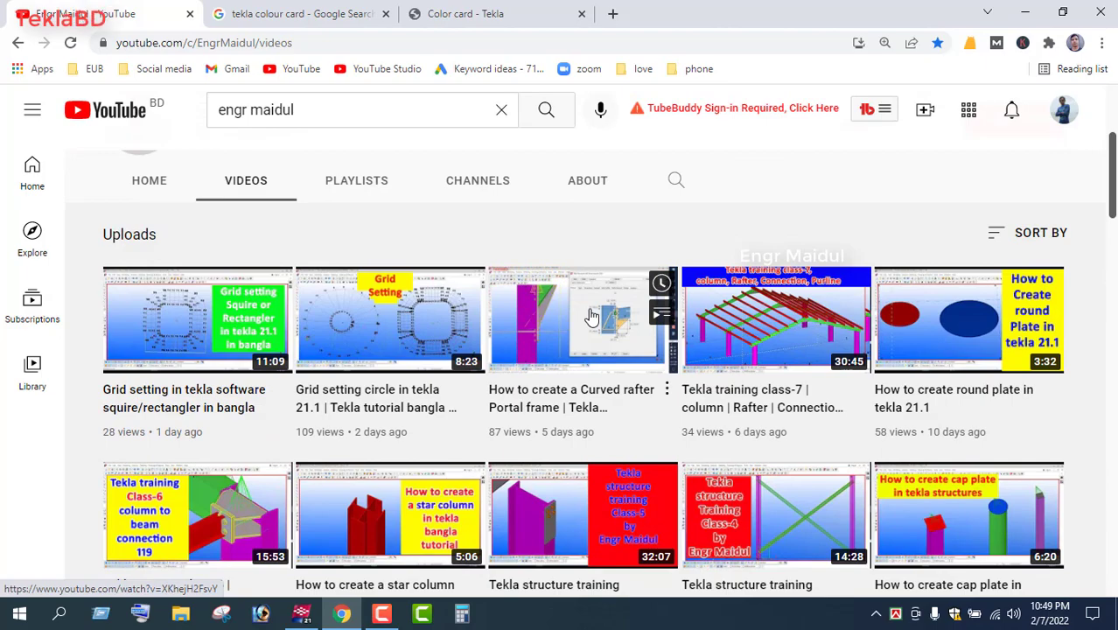
{"action": "scroll", "coordinate": [591, 317], "scroll_direction": "down", "scroll_amount": 2}
{"action": "scroll", "coordinate": [589, 323], "scroll_direction": "up", "scroll_amount": 5}
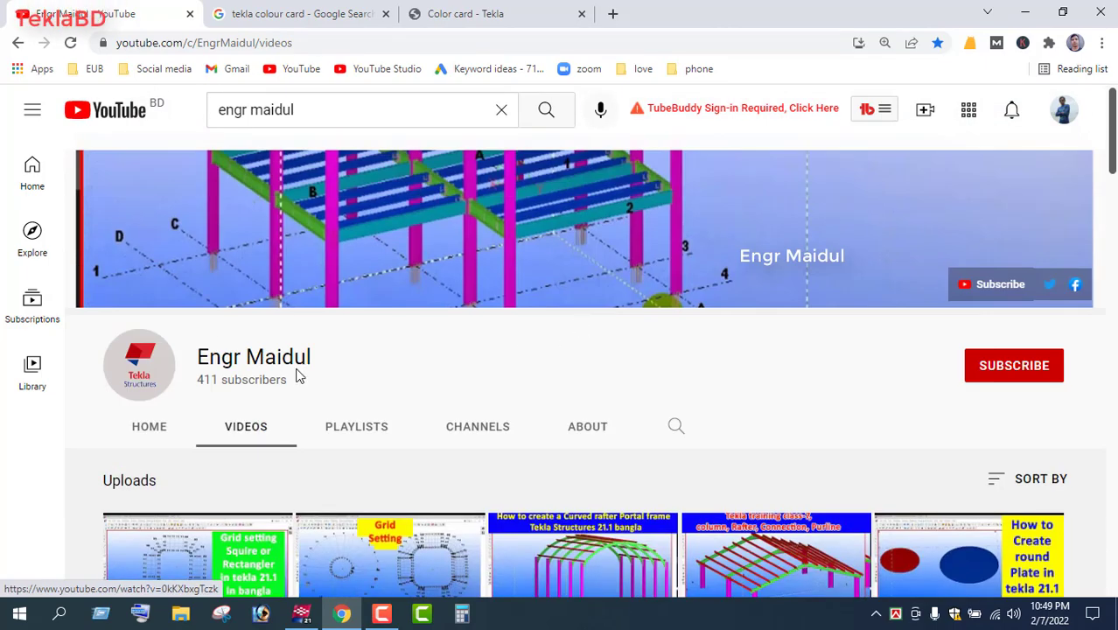
- Scroll further through the tutorial videos, then rotate the Tekla shed model to an oblique top view
{"action": "scroll", "coordinate": [373, 387], "scroll_direction": "down", "scroll_amount": 5}
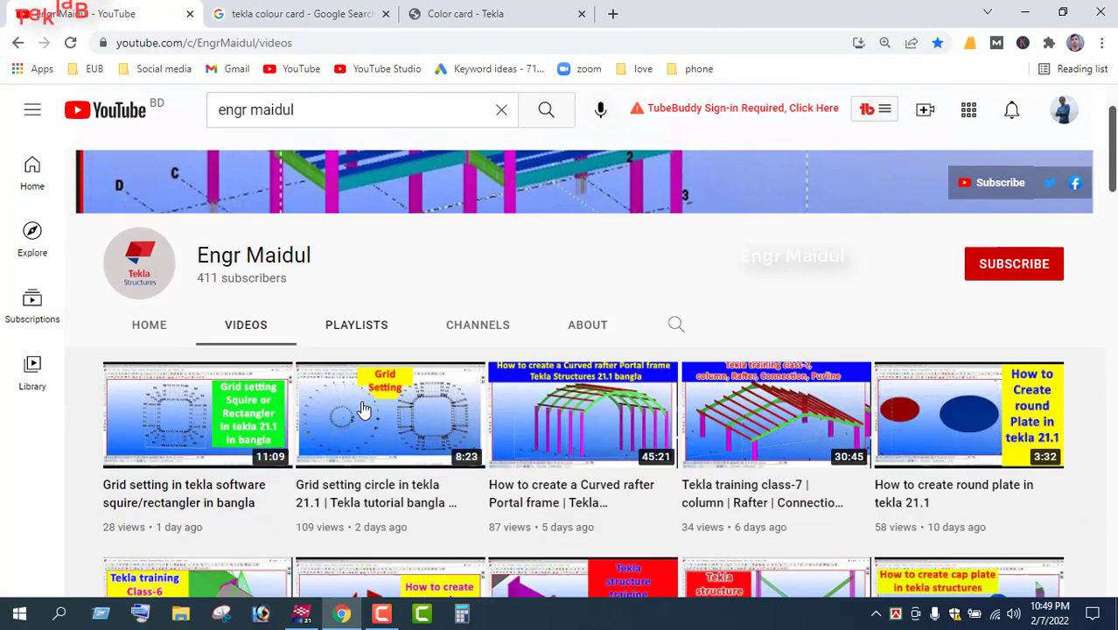
{"action": "scroll", "coordinate": [374, 388], "scroll_direction": "down", "scroll_amount": 5}
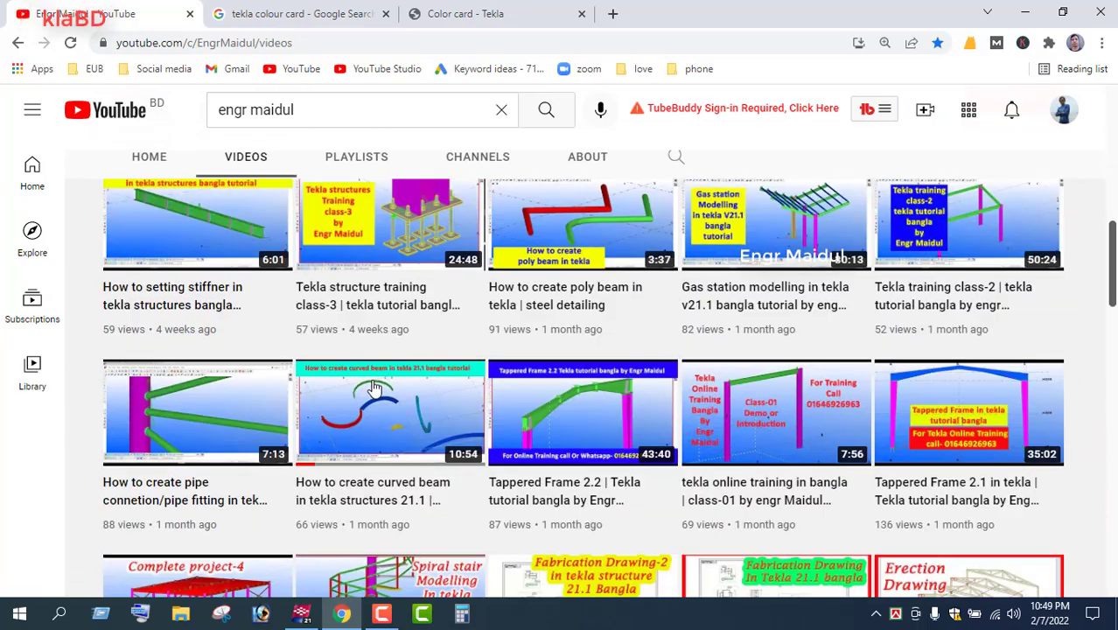
{"action": "scroll", "coordinate": [373, 388], "scroll_direction": "down", "scroll_amount": 8}
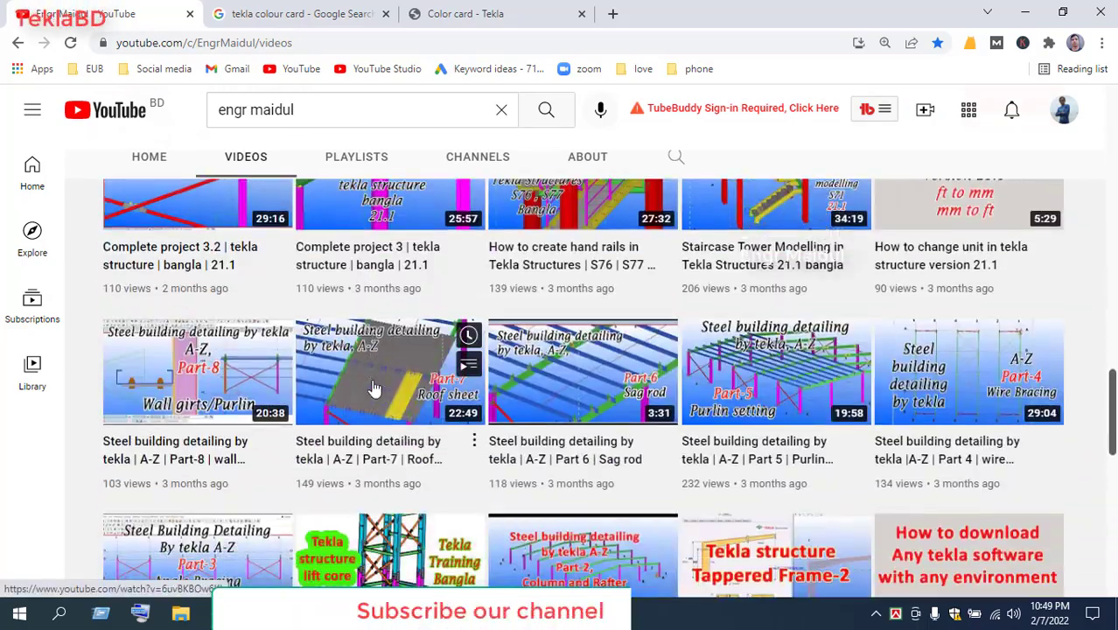
{"action": "scroll", "coordinate": [373, 387], "scroll_direction": "down", "scroll_amount": 6}
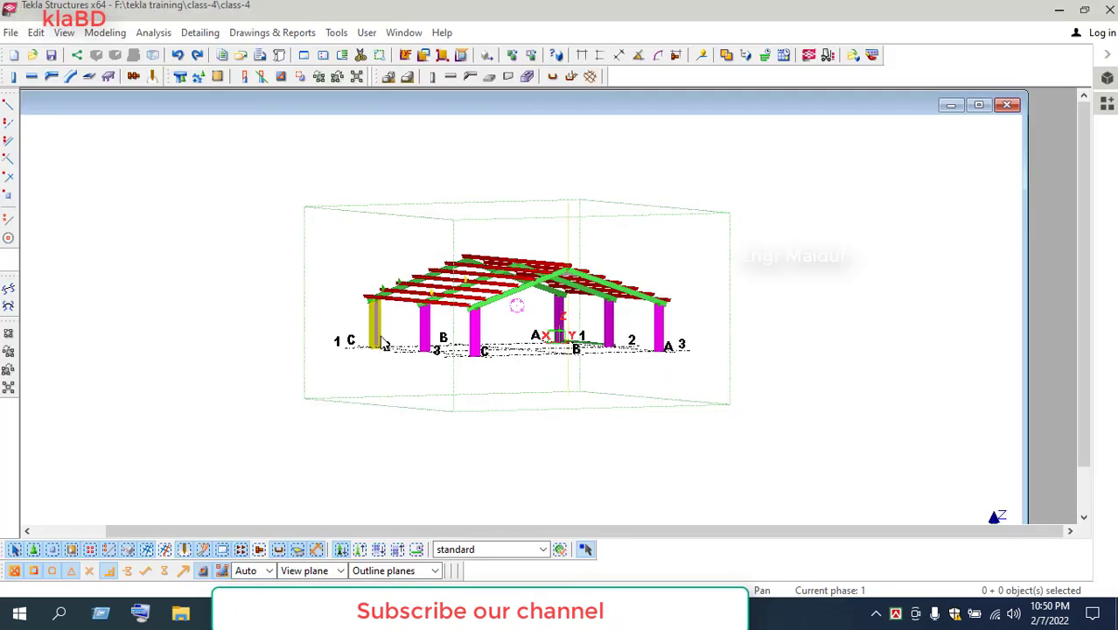
{"action": "middle_click_drag", "start_coordinate": [383, 343], "coordinate": [490, 411], "text": "ctrl"}
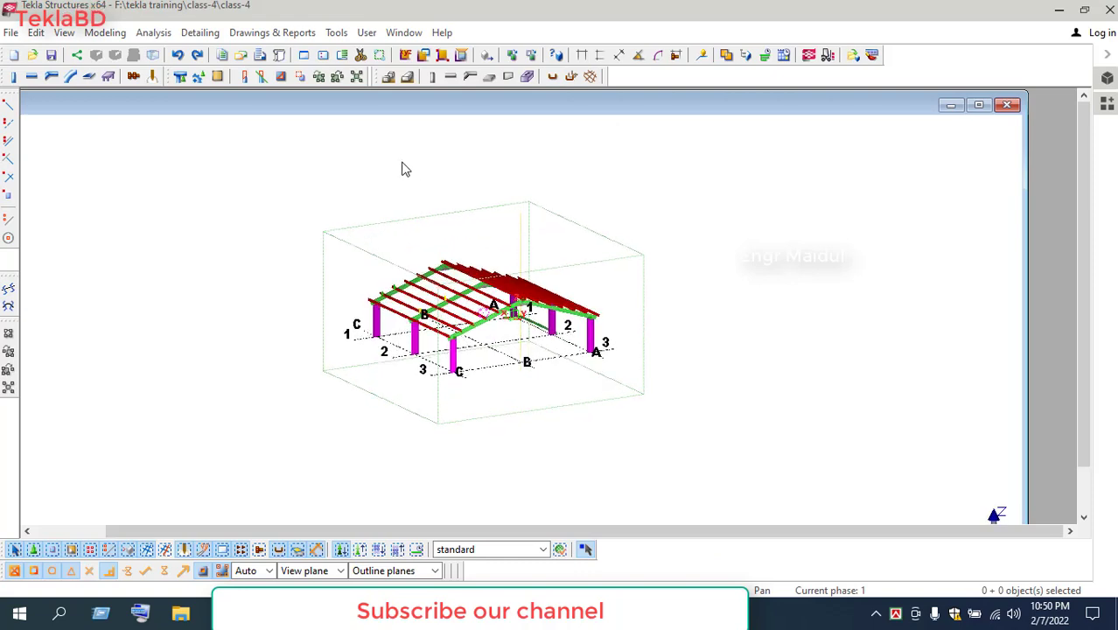
- Open Advanced Options from the Tools > Options menu
{"action": "left_click", "coordinate": [336, 33]}
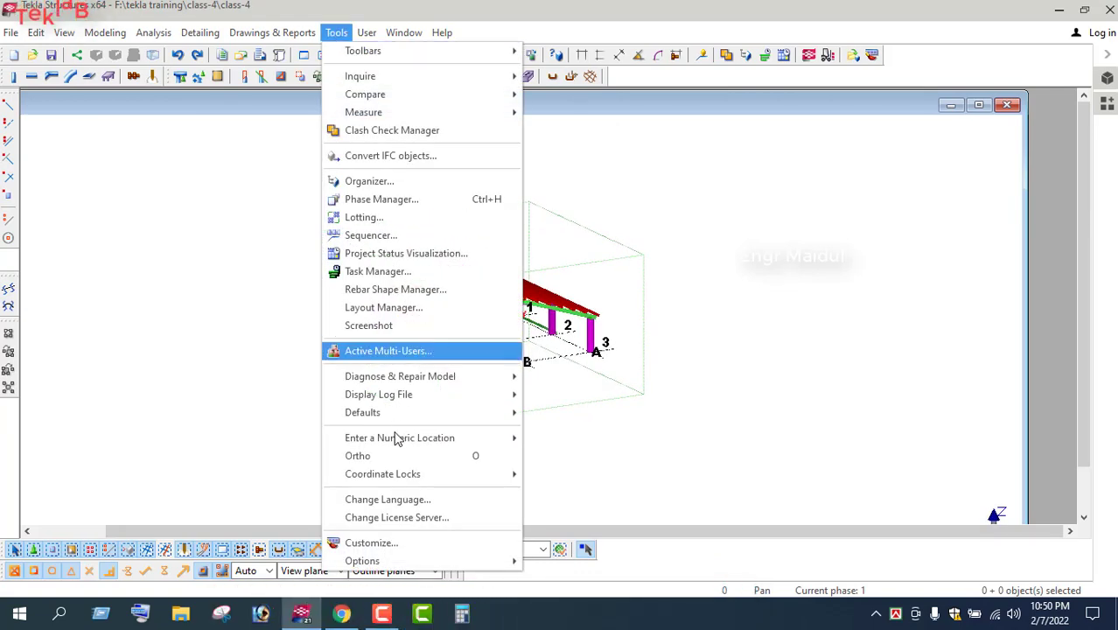
{"action": "mouse_move", "coordinate": [410, 562]}
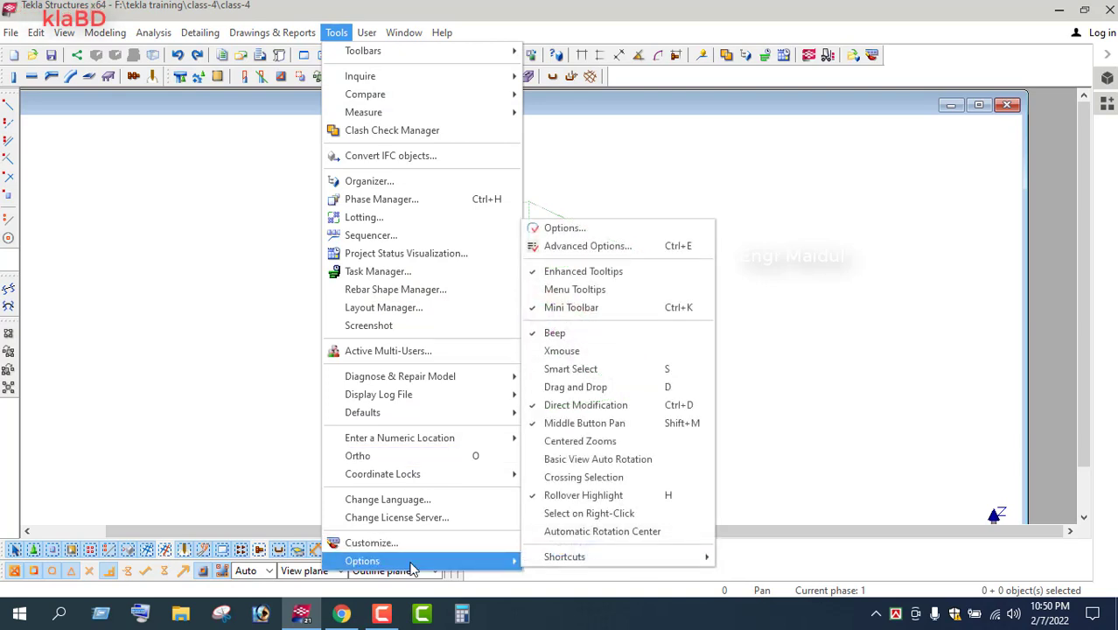
{"action": "left_click", "coordinate": [583, 249]}
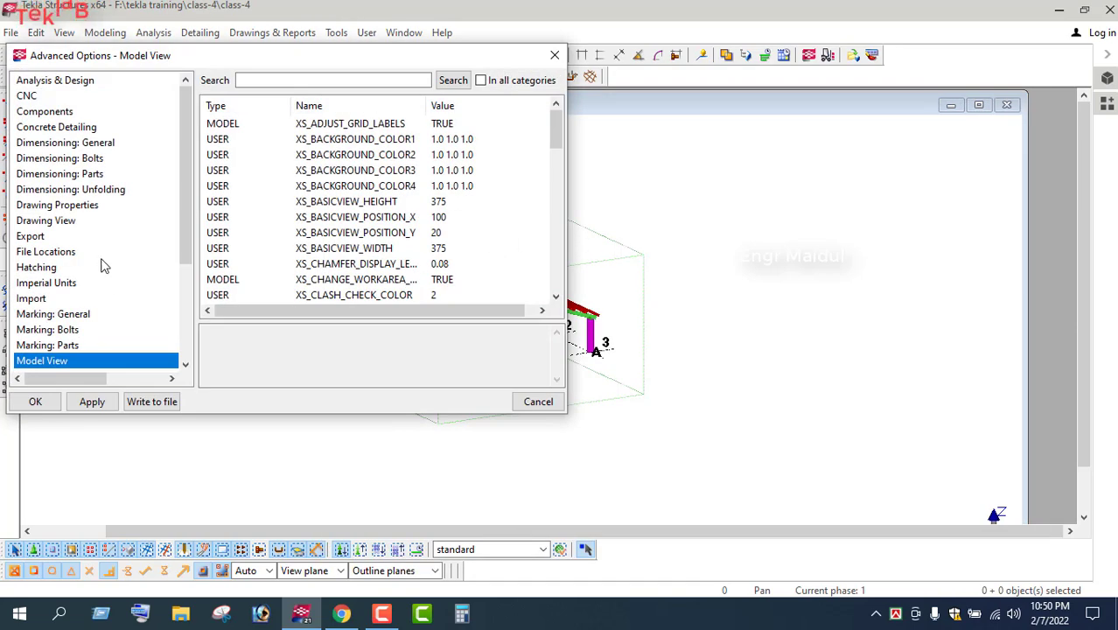
- Browse the categories, past Concrete Detailing, to the Model View settings
{"action": "scroll", "coordinate": [88, 303], "scroll_direction": "down", "scroll_amount": 2}
{"action": "scroll", "coordinate": [74, 275], "scroll_direction": "up", "scroll_amount": 2}
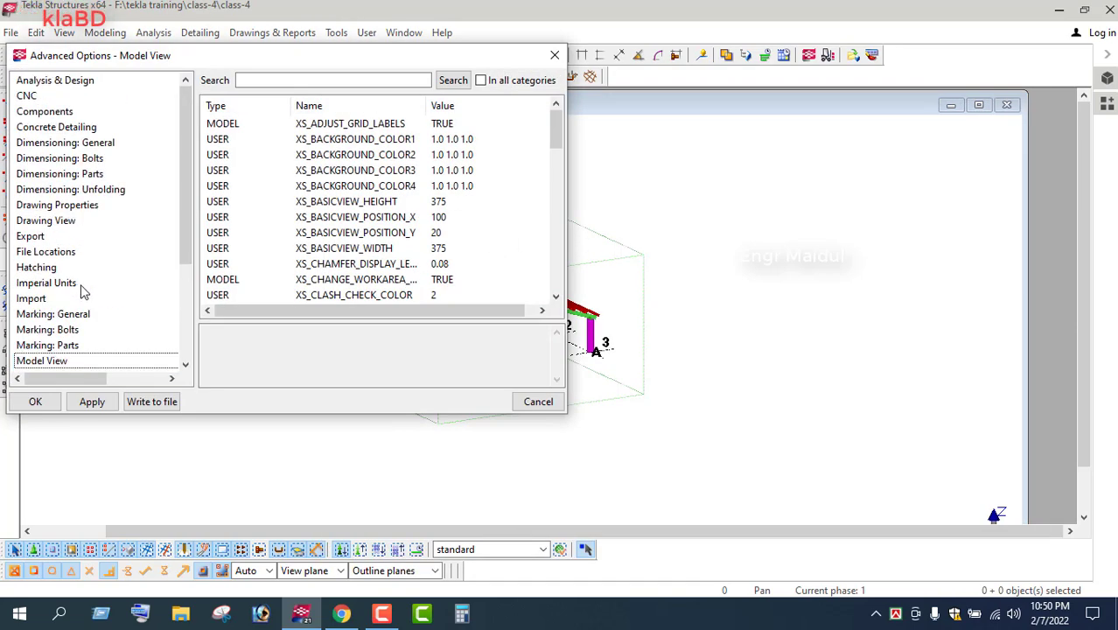
{"action": "left_click", "coordinate": [84, 128]}
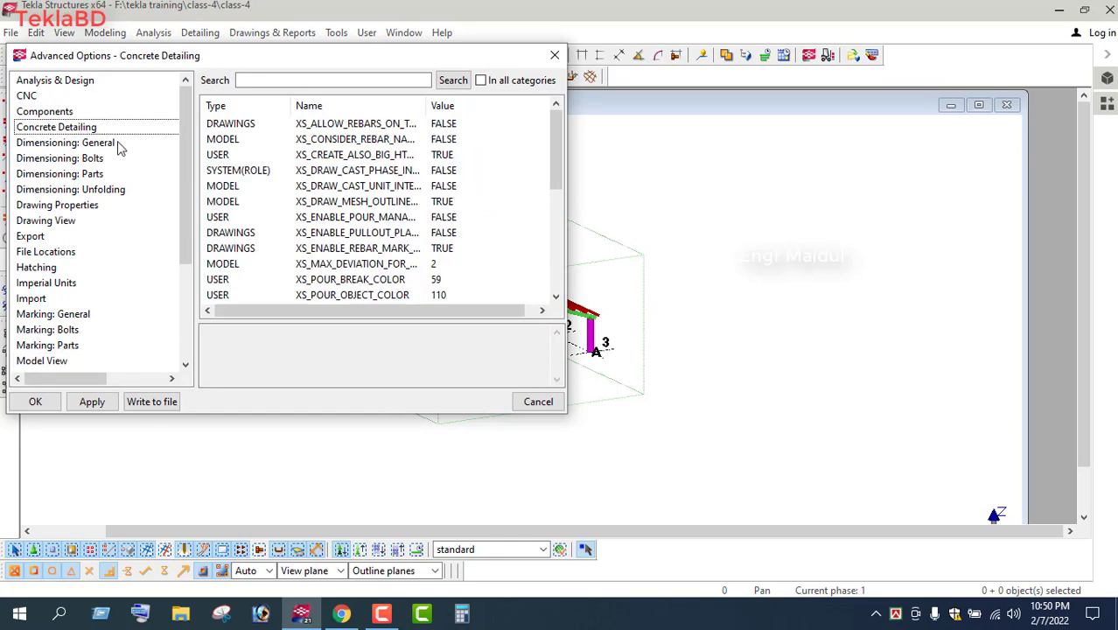
{"action": "scroll", "coordinate": [119, 137], "scroll_direction": "down", "scroll_amount": 4}
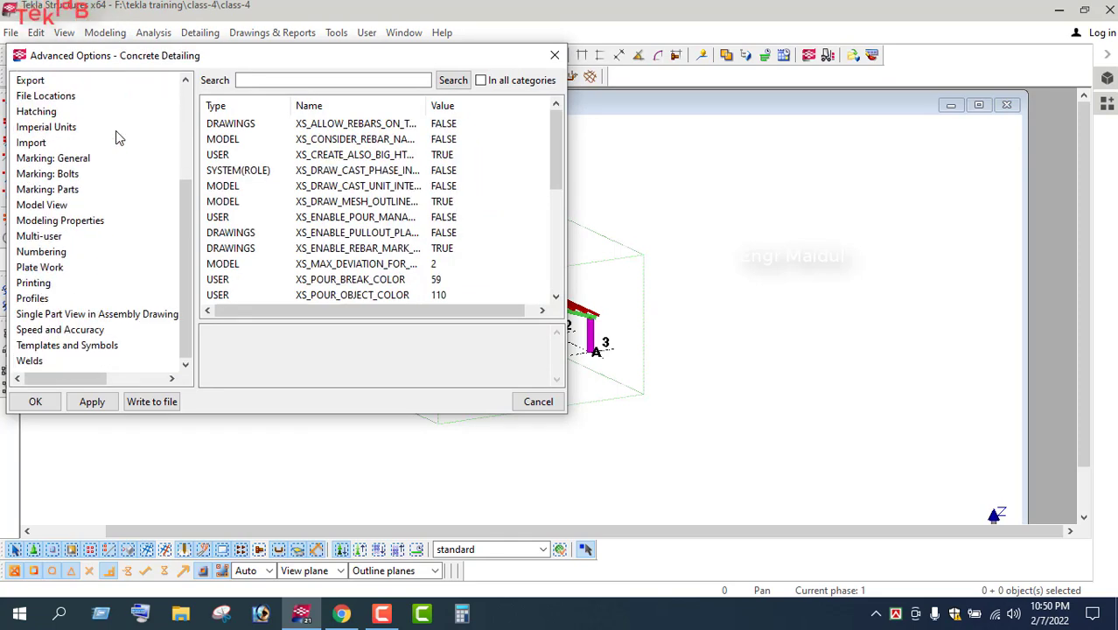
{"action": "left_click", "coordinate": [66, 207]}
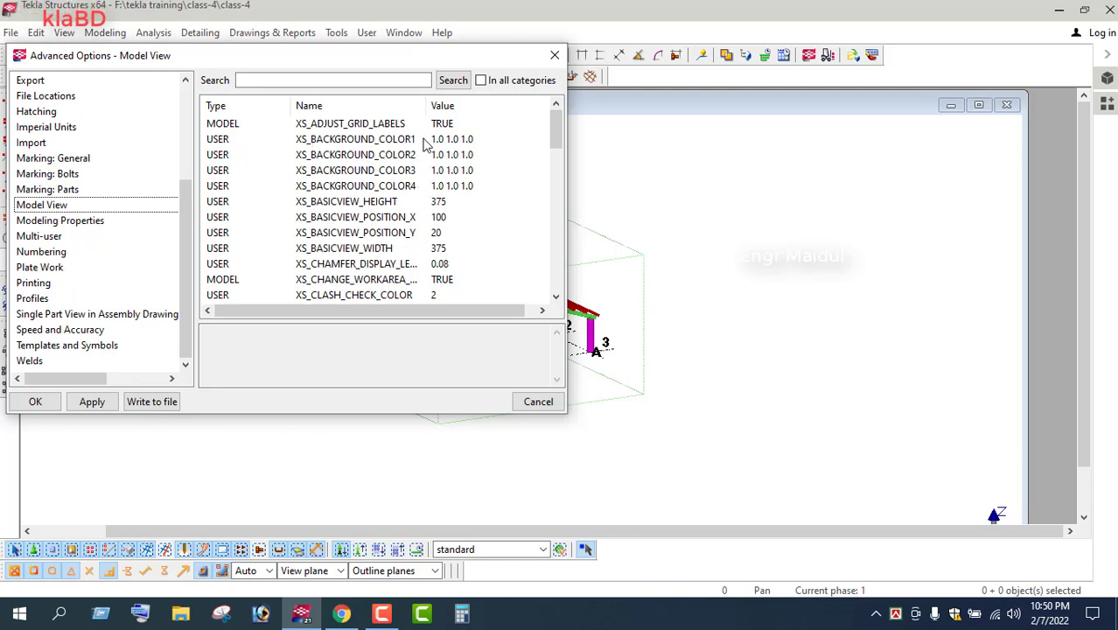
- Select the background colour settings and highlight the RGB, black and white notes in the description
{"action": "left_click", "coordinate": [455, 141]}
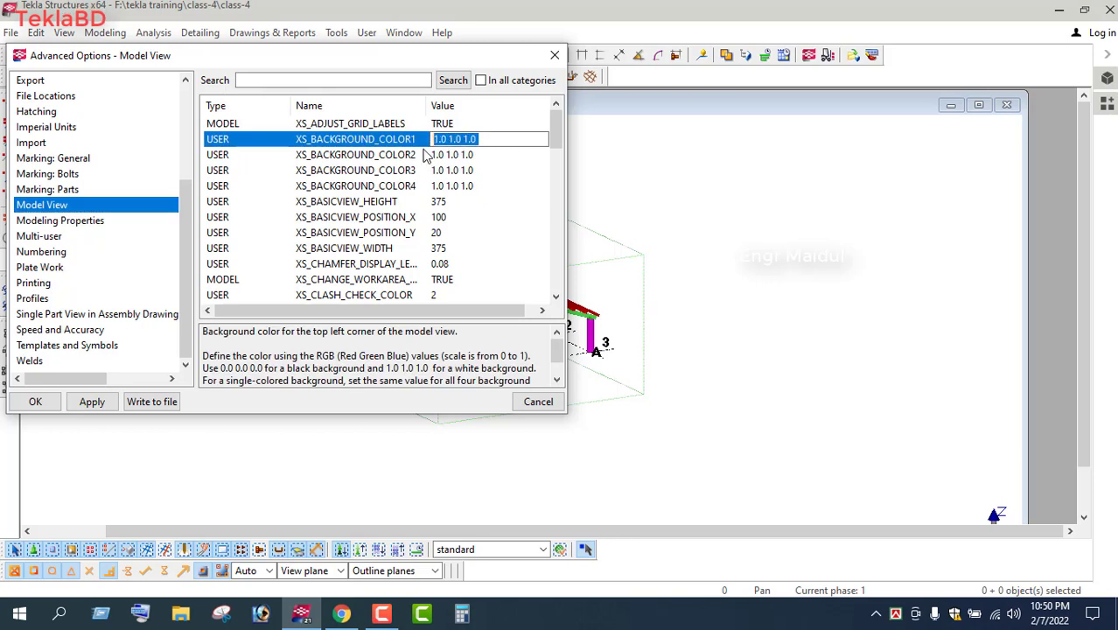
{"action": "left_click", "coordinate": [481, 160]}
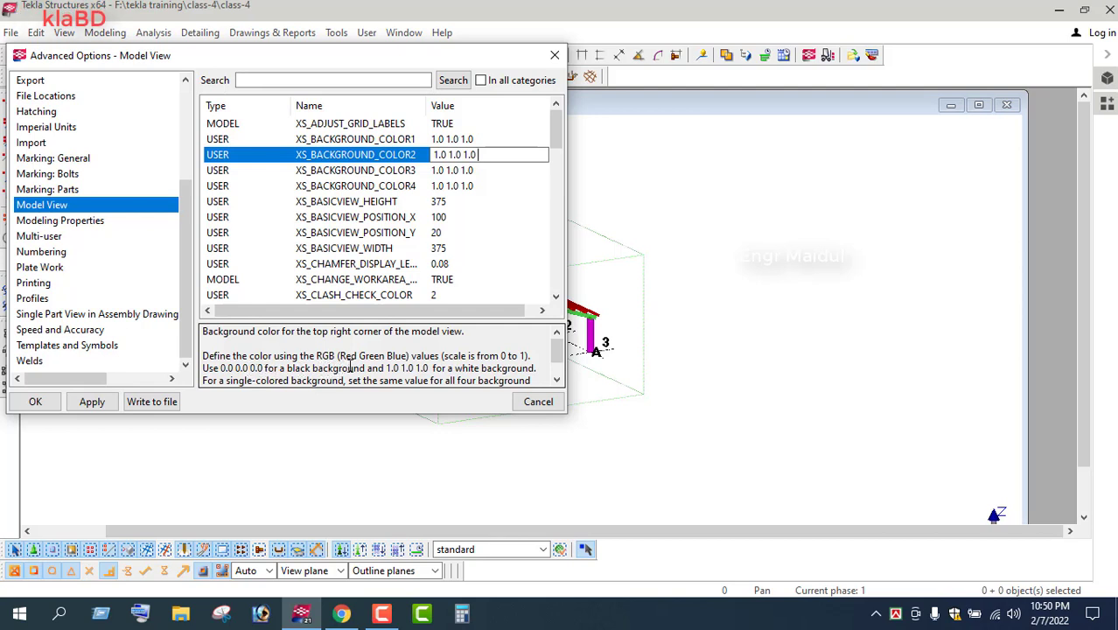
{"action": "left_click_drag", "start_coordinate": [344, 357], "coordinate": [408, 357]}
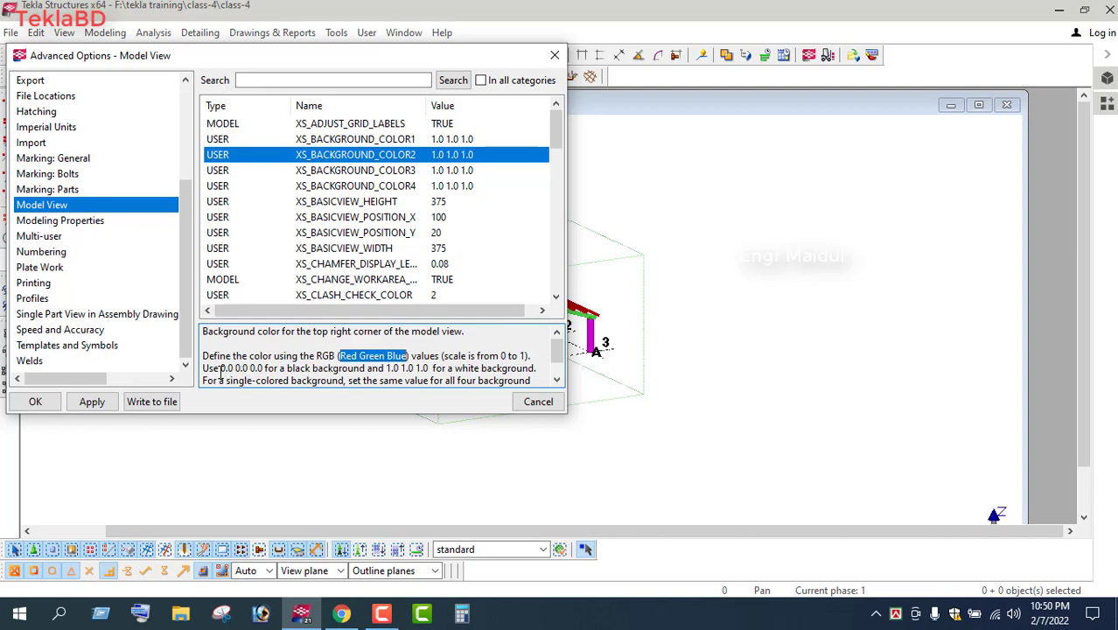
{"action": "left_click_drag", "start_coordinate": [220, 368], "coordinate": [261, 368]}
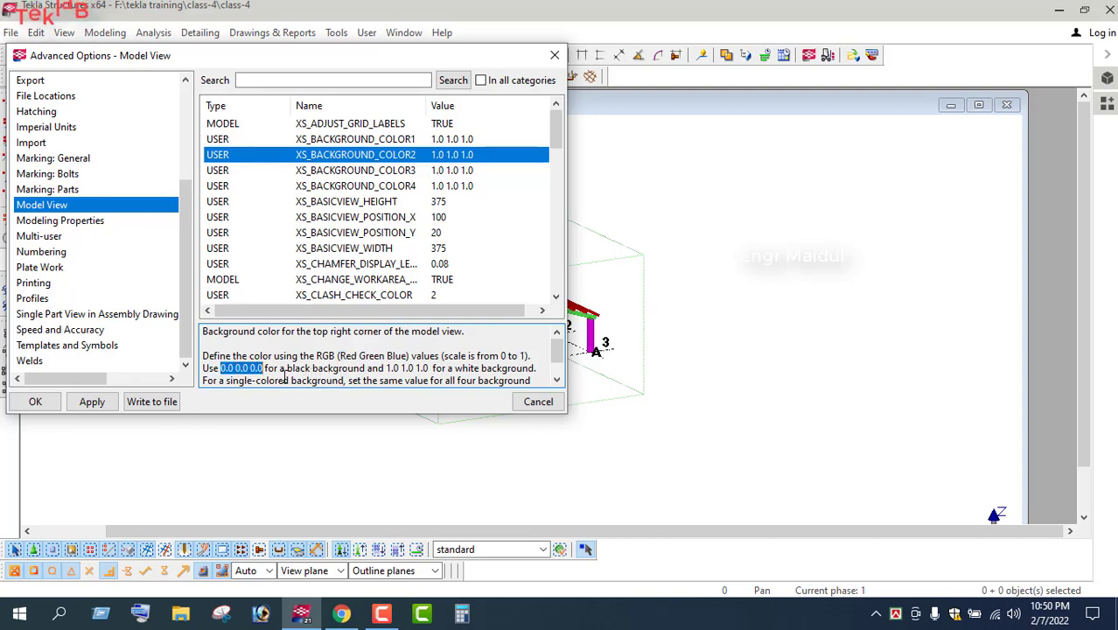
{"action": "left_click_drag", "start_coordinate": [288, 368], "coordinate": [311, 371]}
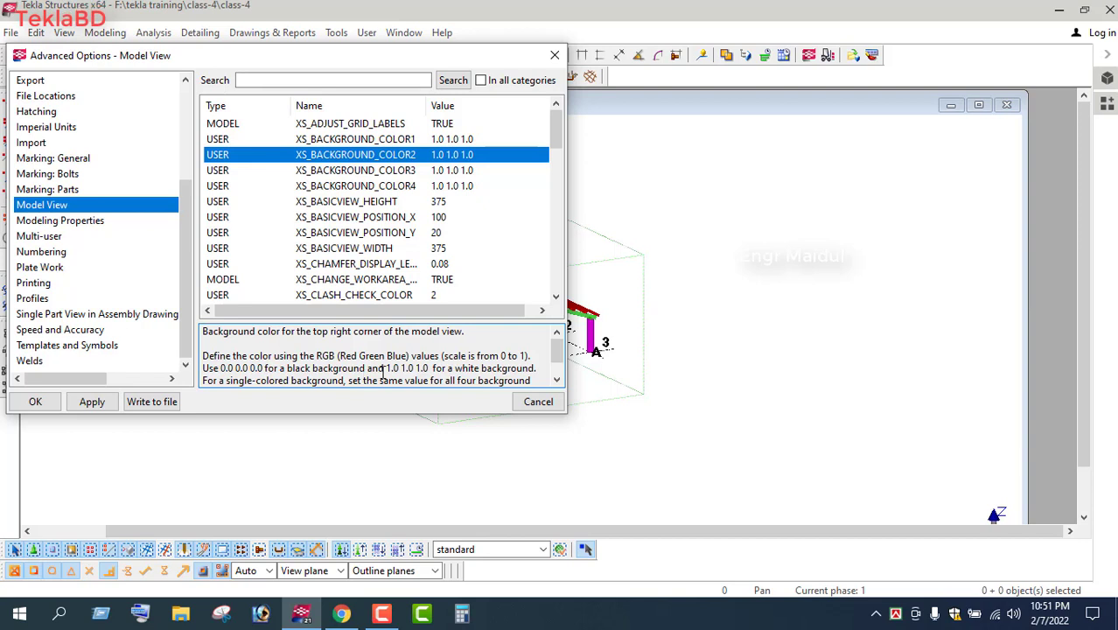
{"action": "left_click_drag", "start_coordinate": [405, 371], "coordinate": [431, 370]}
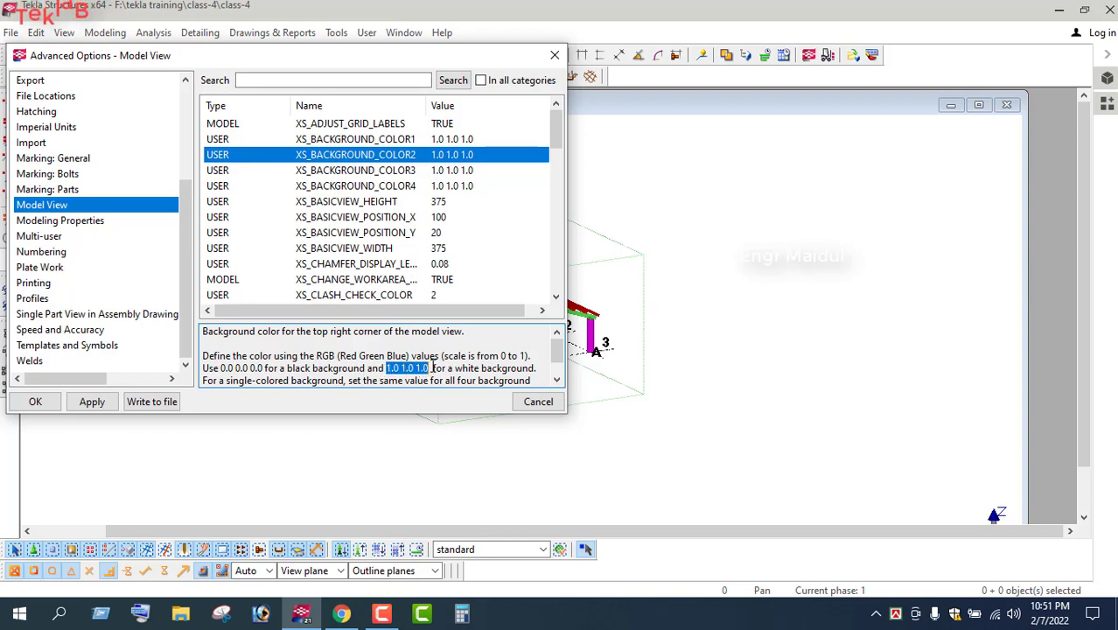
- Copy the black value 0.0 0.0 0.0 from the XS_BACKGROUND_COLOR2 description
{"action": "left_click", "coordinate": [464, 157]}
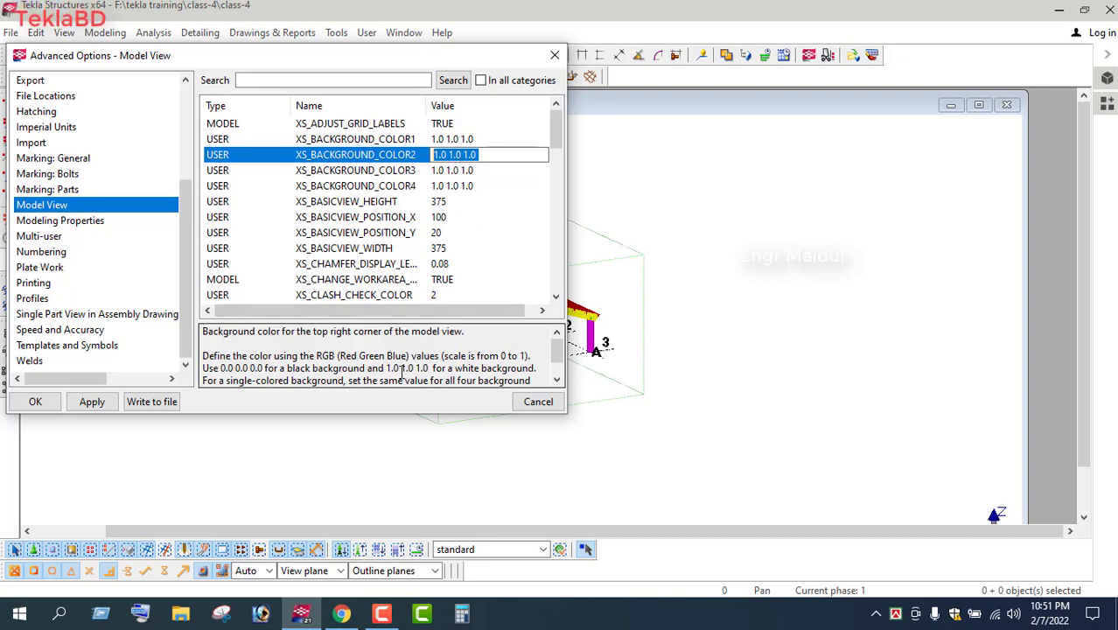
{"action": "left_click_drag", "start_coordinate": [220, 368], "coordinate": [259, 371]}
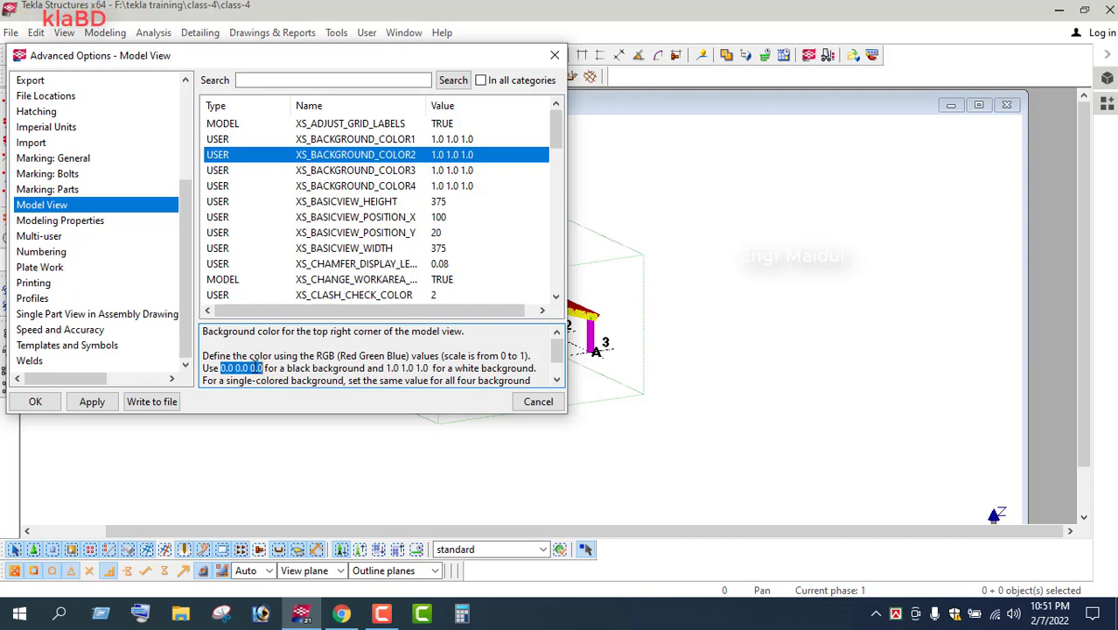
{"action": "right_click", "coordinate": [255, 369]}
- Paste 0.0 0.0 0.0 into XS_BACKGROUND_COLOR1 and XS_BACKGROUND_COLOR2
{"action": "left_click", "coordinate": [281, 416]}
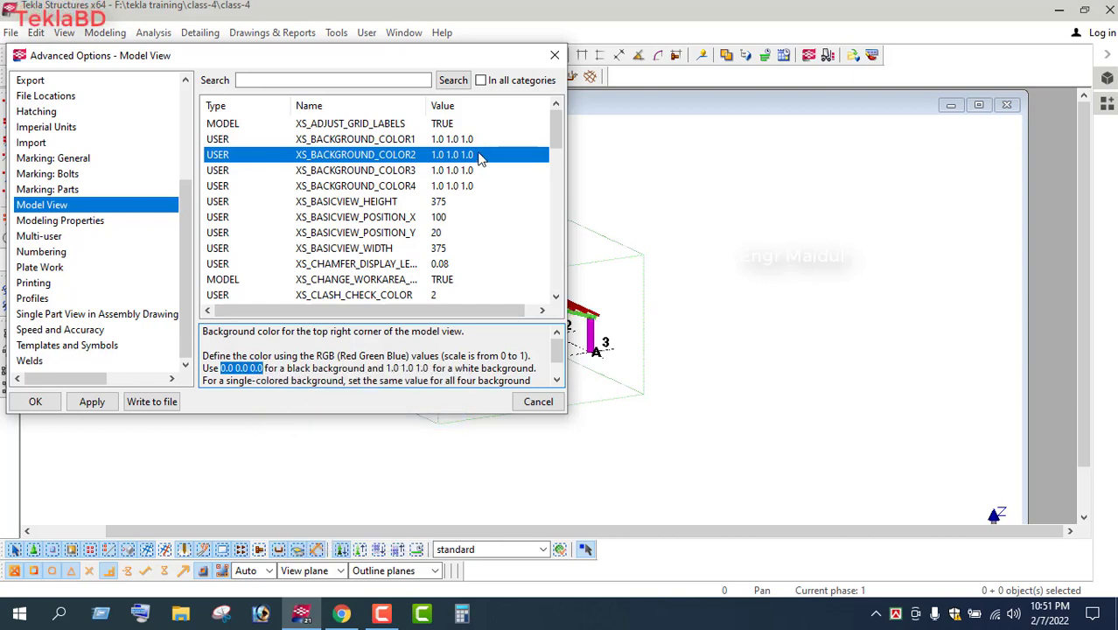
{"action": "left_click", "coordinate": [481, 140]}
{"action": "left_click", "coordinate": [448, 139]}
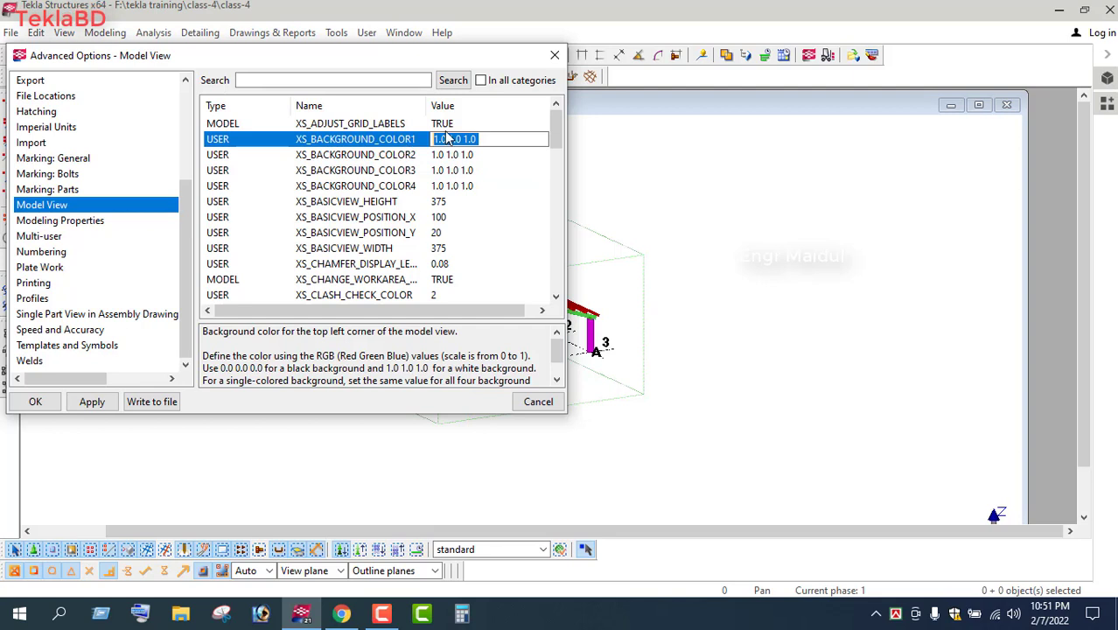
{"action": "right_click", "coordinate": [449, 143]}
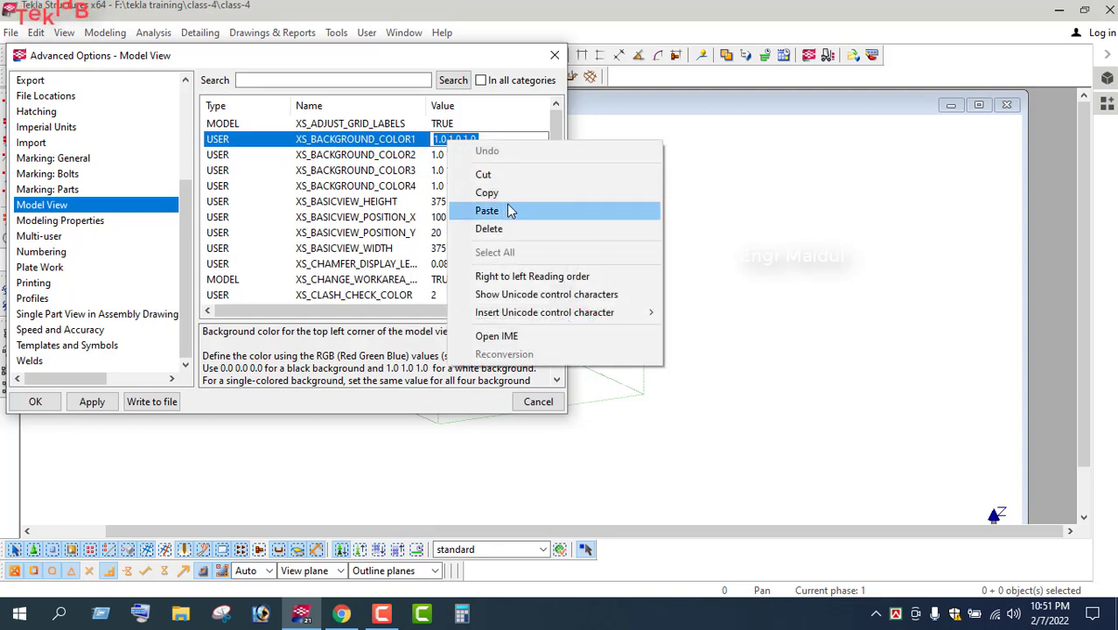
{"action": "left_click", "coordinate": [506, 208]}
{"action": "left_click", "coordinate": [468, 155]}
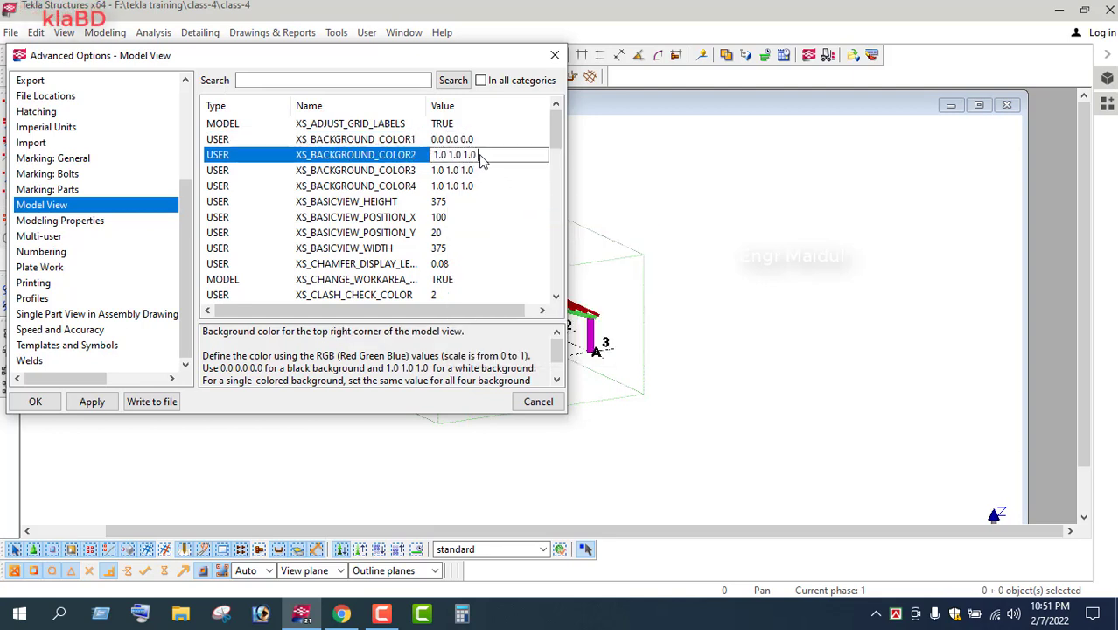
{"action": "left_click", "coordinate": [449, 155]}
{"action": "right_click", "coordinate": [446, 153]}
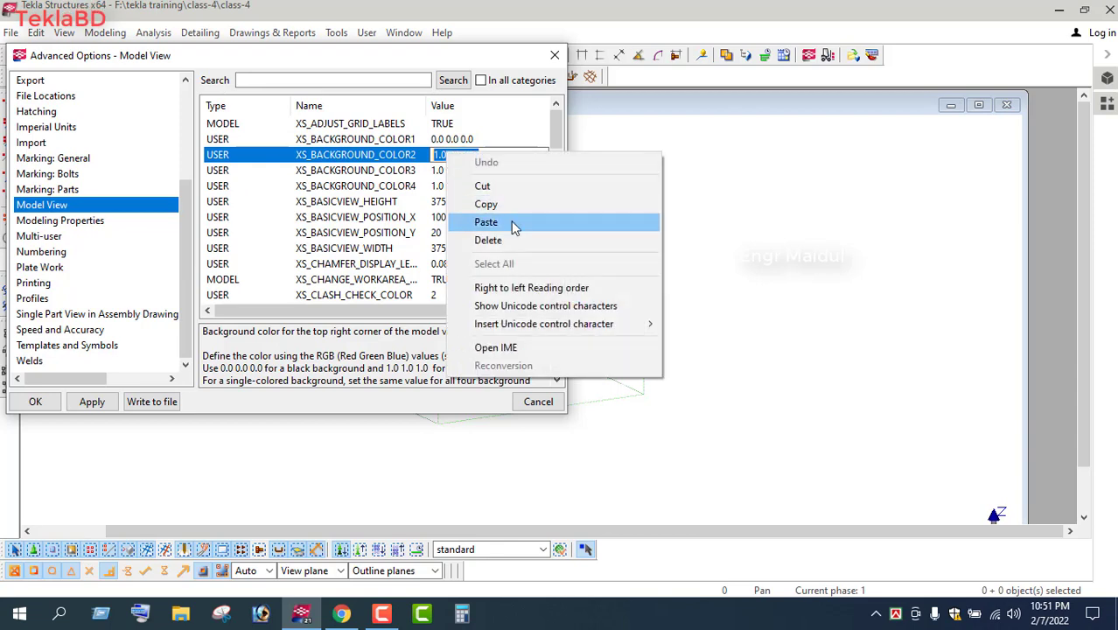
{"action": "left_click", "coordinate": [515, 226]}
- Paste 0.0 0.0 0.0 into XS_BACKGROUND_COLOR3 and COLOR4, then Apply and OK
{"action": "left_click", "coordinate": [482, 171]}
{"action": "left_click", "coordinate": [454, 173]}
{"action": "right_click", "coordinate": [453, 175]}
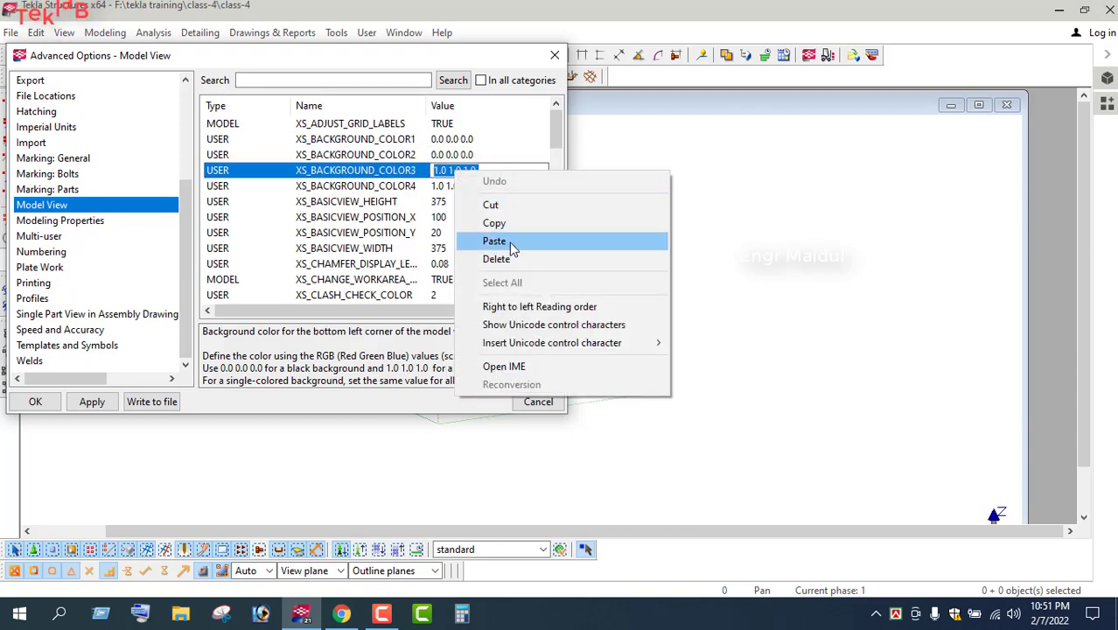
{"action": "left_click", "coordinate": [495, 241]}
{"action": "left_click", "coordinate": [488, 187]}
{"action": "left_click", "coordinate": [445, 187]}
{"action": "right_click", "coordinate": [450, 187]}
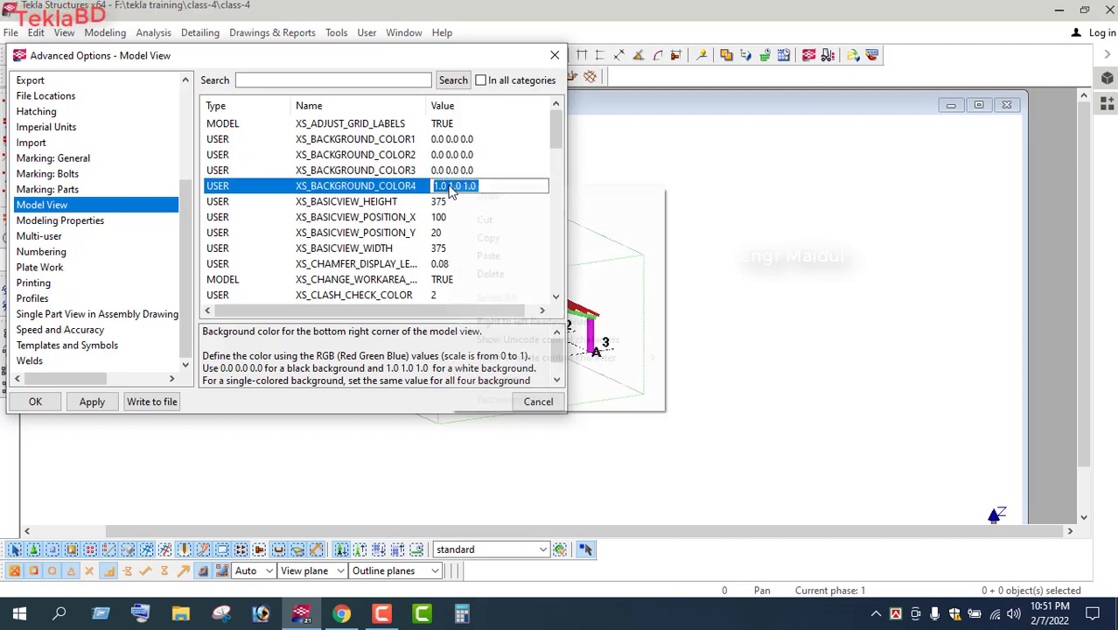
{"action": "left_click", "coordinate": [500, 259]}
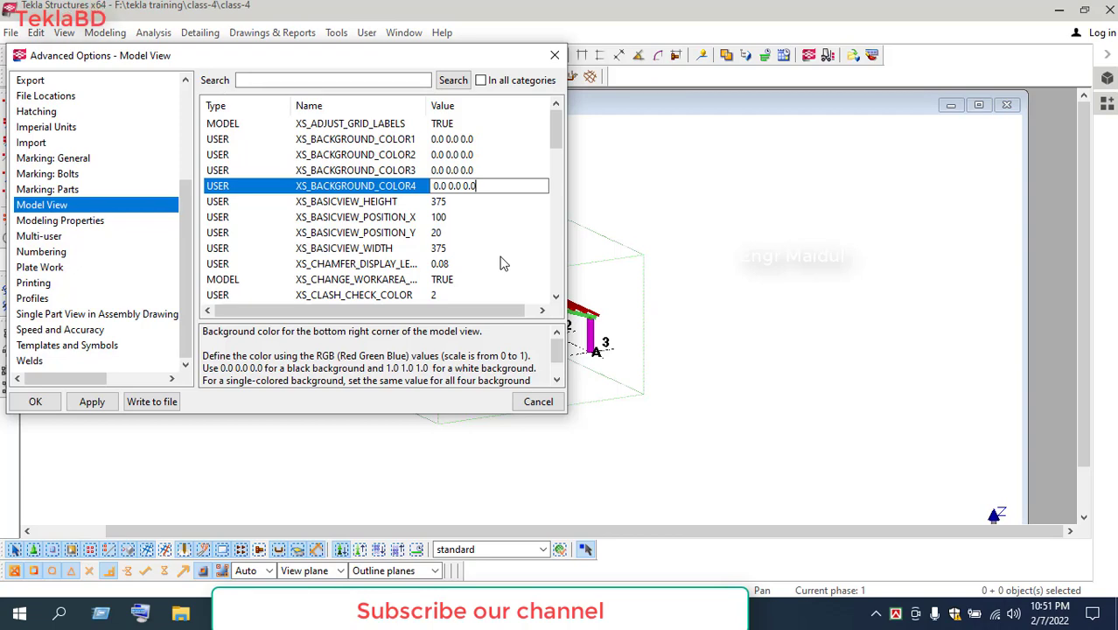
{"action": "left_click", "coordinate": [95, 401]}
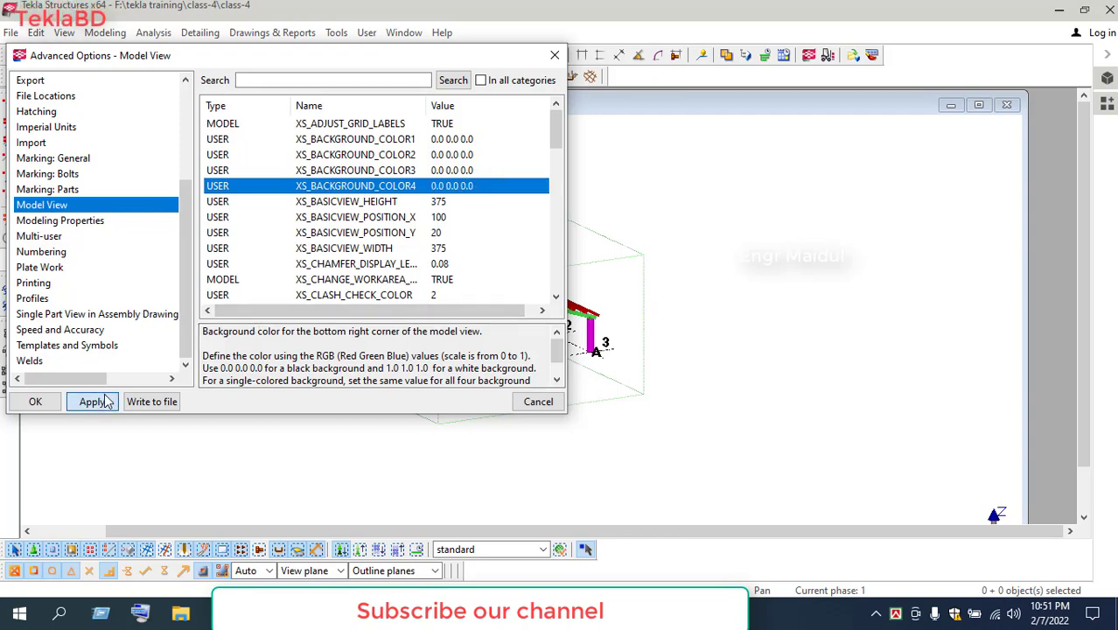
{"action": "left_click", "coordinate": [35, 402]}
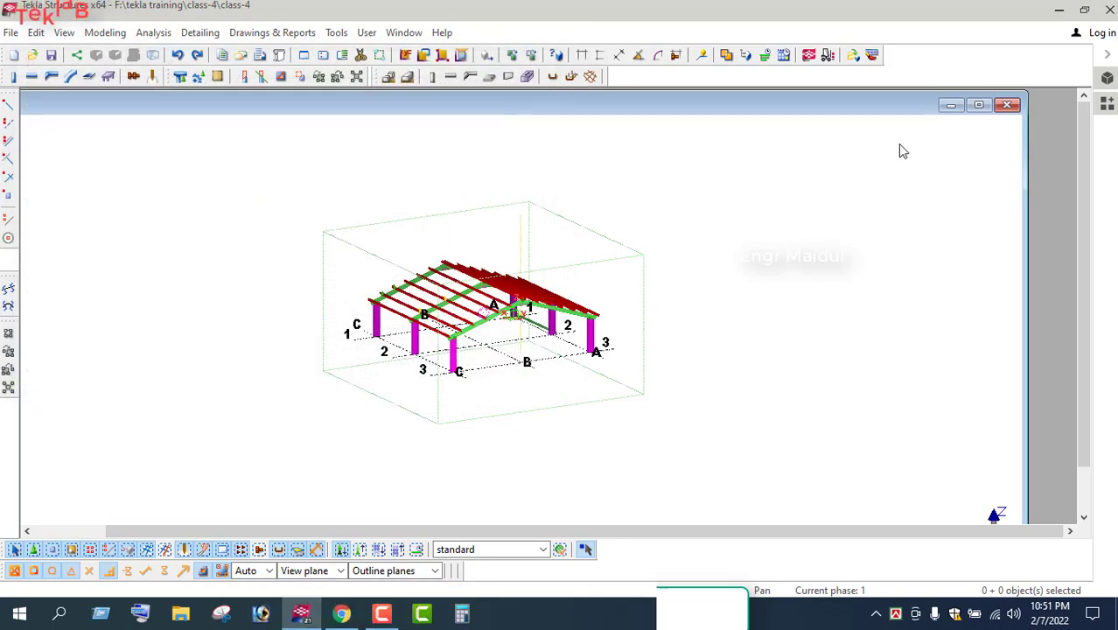
- Close the model view and reopen the 3d view through the View List
{"action": "left_click", "coordinate": [1005, 106]}
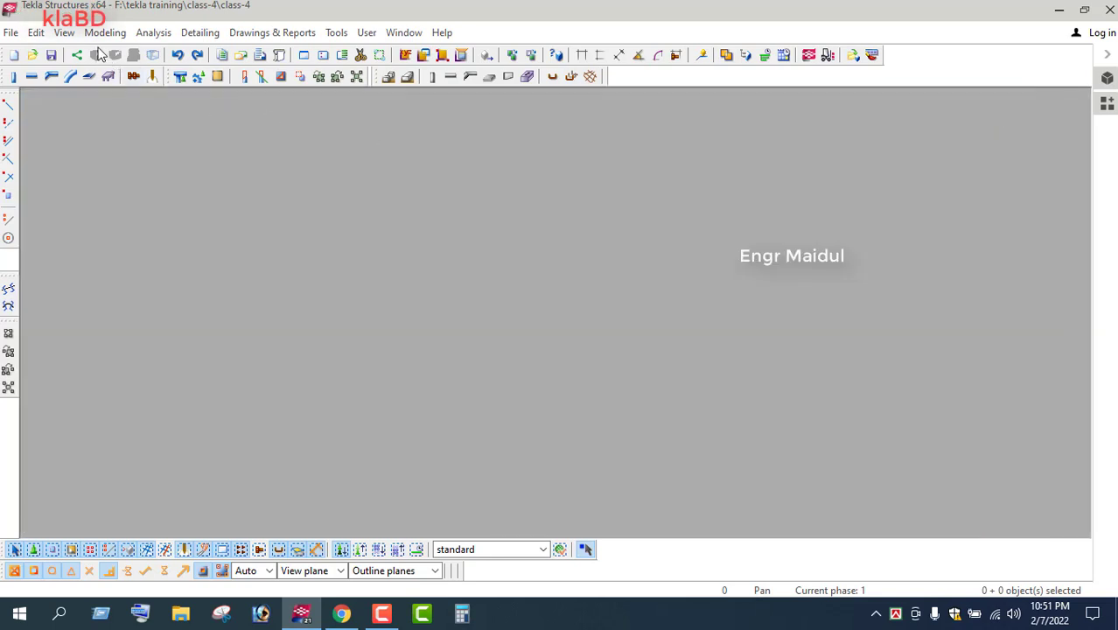
{"action": "left_click", "coordinate": [64, 33]}
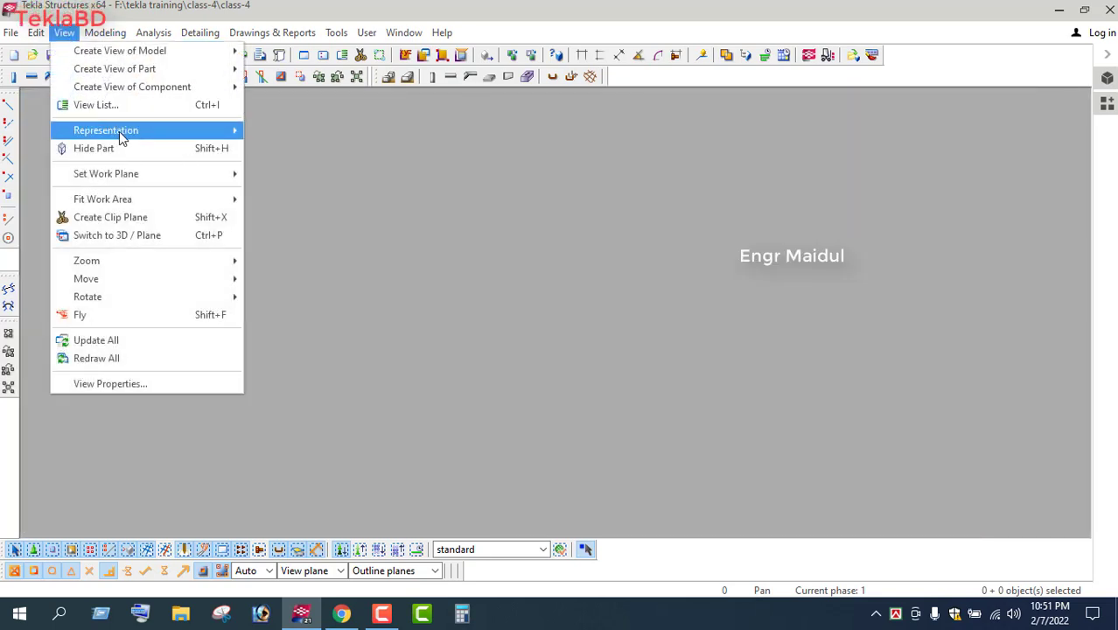
{"action": "left_click", "coordinate": [123, 105]}
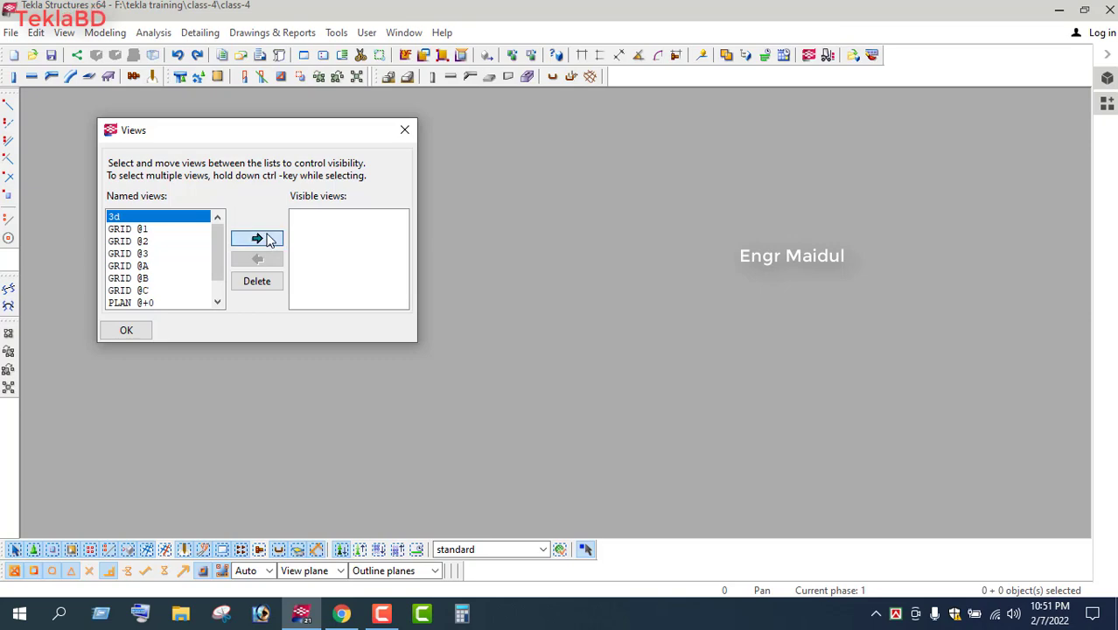
{"action": "left_click", "coordinate": [268, 238]}
{"action": "left_click", "coordinate": [404, 129]}
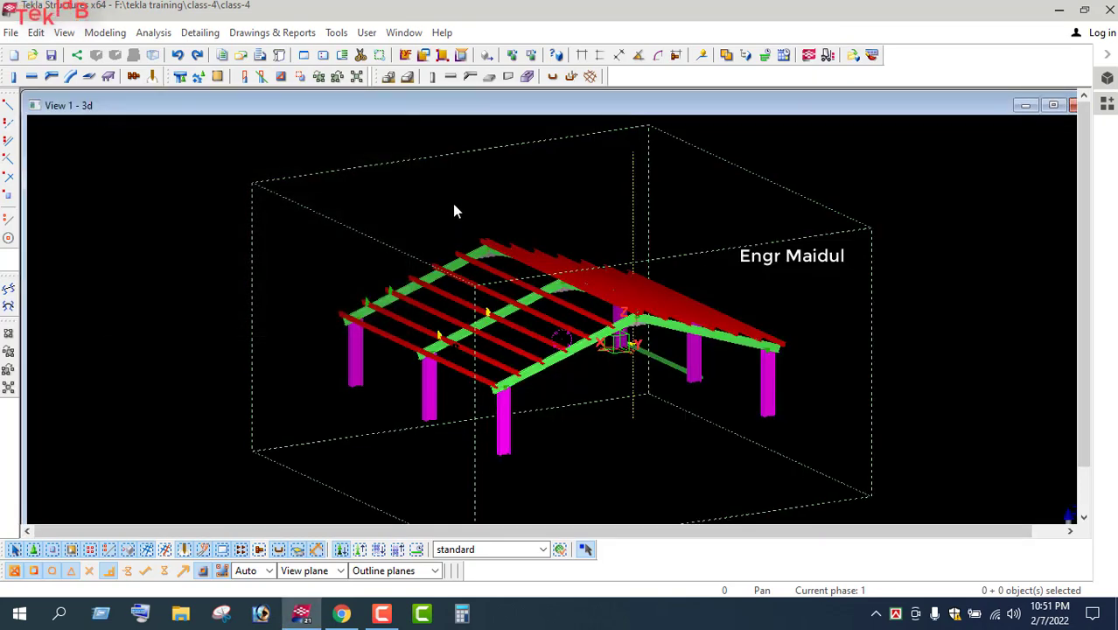
- Zoom and orbit the model on its black background, then switch to Chrome
{"action": "scroll", "coordinate": [473, 227], "scroll_direction": "down", "scroll_amount": 3}
{"action": "middle_click_drag", "start_coordinate": [474, 262], "coordinate": [562, 346], "text": "ctrl"}
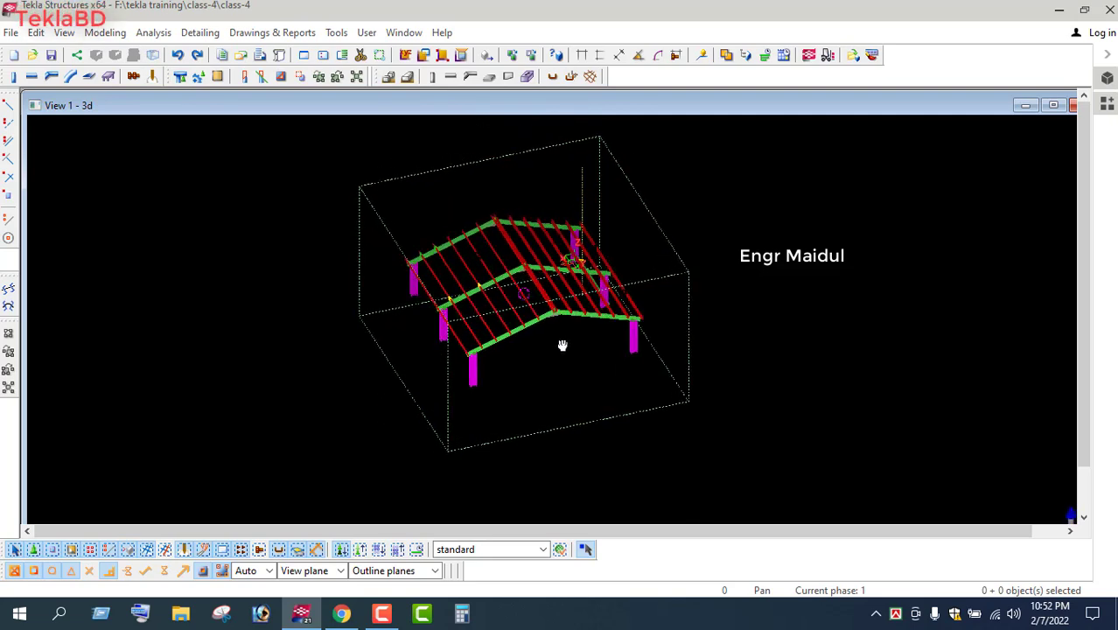
{"action": "scroll", "coordinate": [562, 319], "scroll_direction": "up", "scroll_amount": 4}
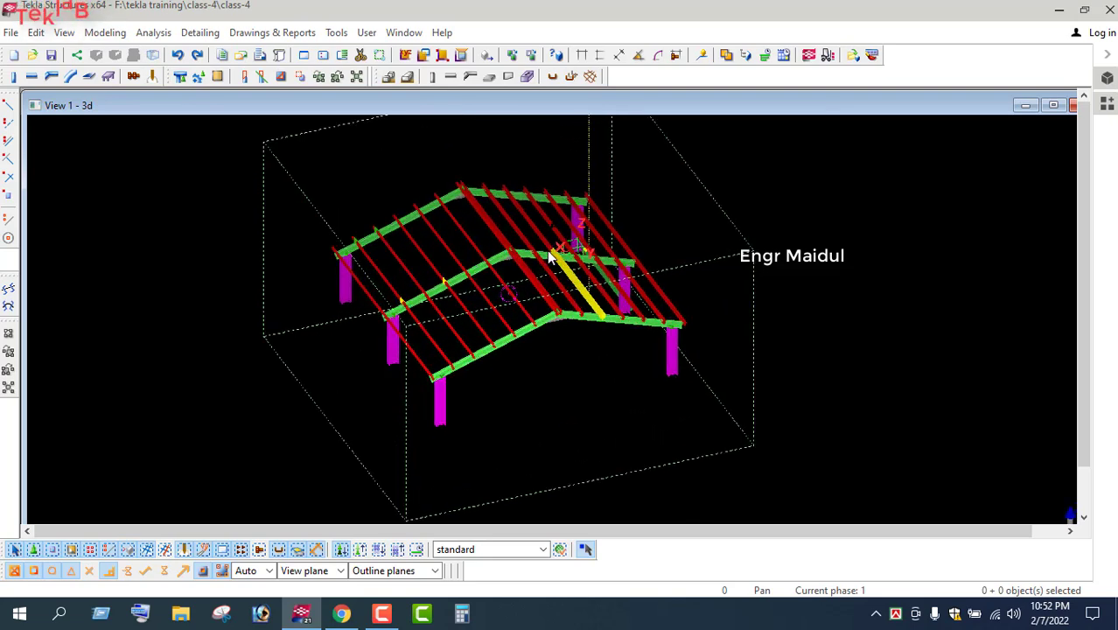
{"action": "scroll", "coordinate": [546, 247], "scroll_direction": "up", "scroll_amount": 2}
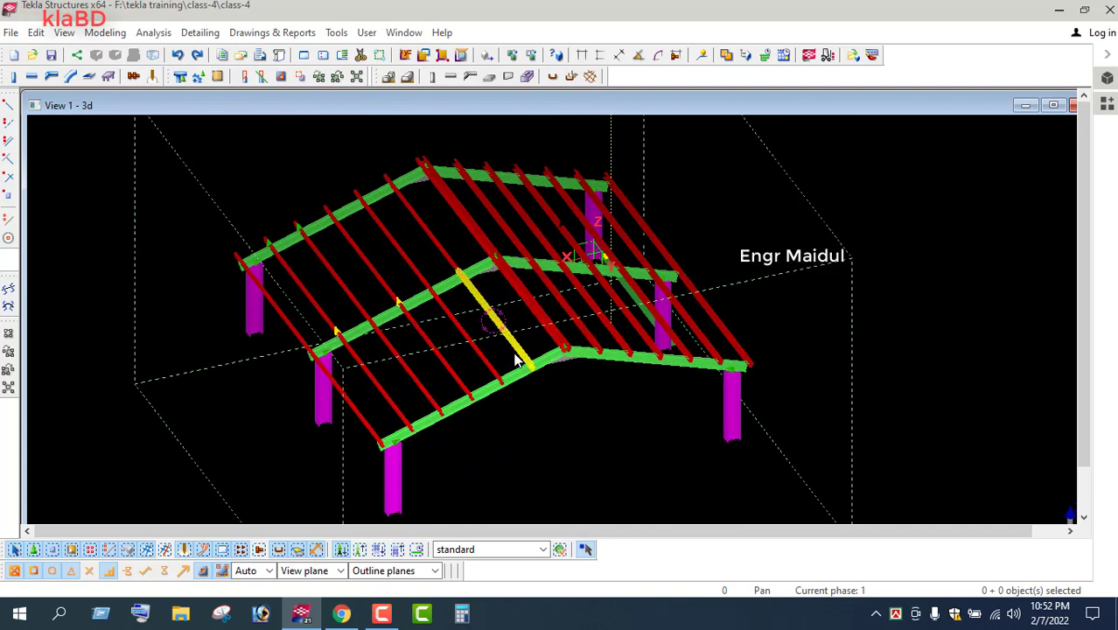
{"action": "scroll", "coordinate": [543, 398], "scroll_direction": "down", "scroll_amount": 1}
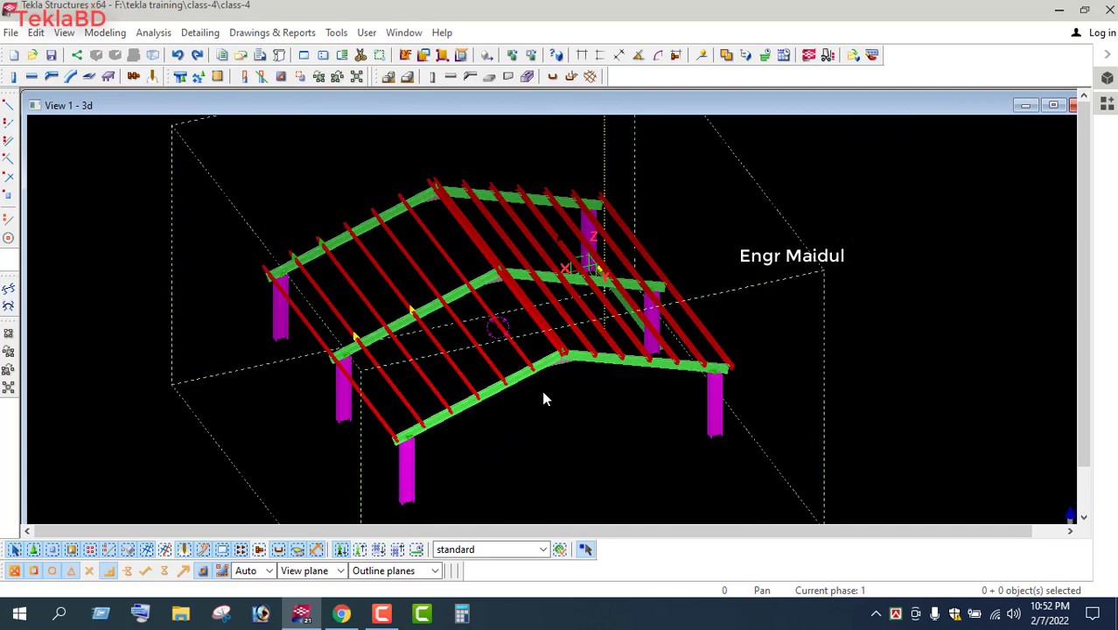
{"action": "scroll", "coordinate": [543, 398], "scroll_direction": "down", "scroll_amount": 2}
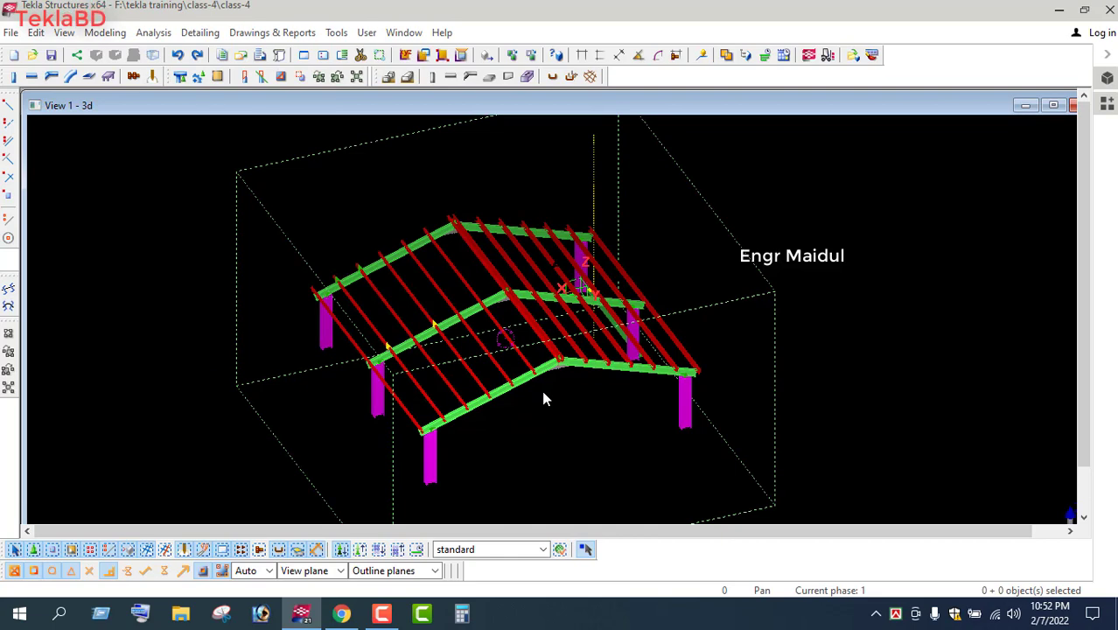
{"action": "left_click", "coordinate": [341, 612]}
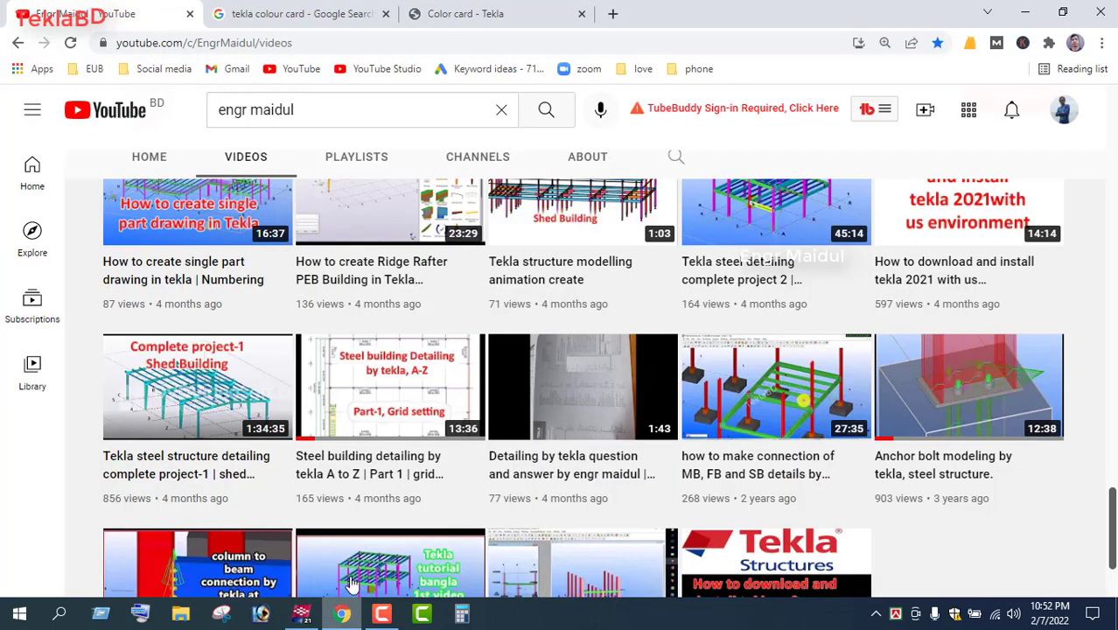
- Rerun the 'tekla colour card' search and open the 'Color picker for Tekla Structures' article
{"action": "left_click", "coordinate": [313, 21]}
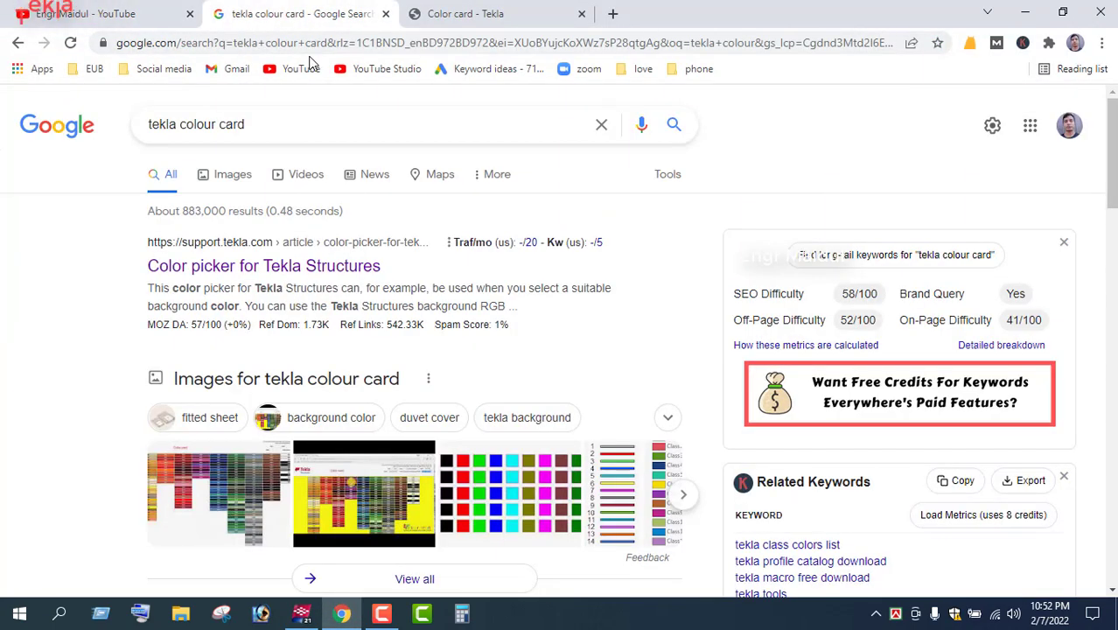
{"action": "left_click", "coordinate": [259, 127]}
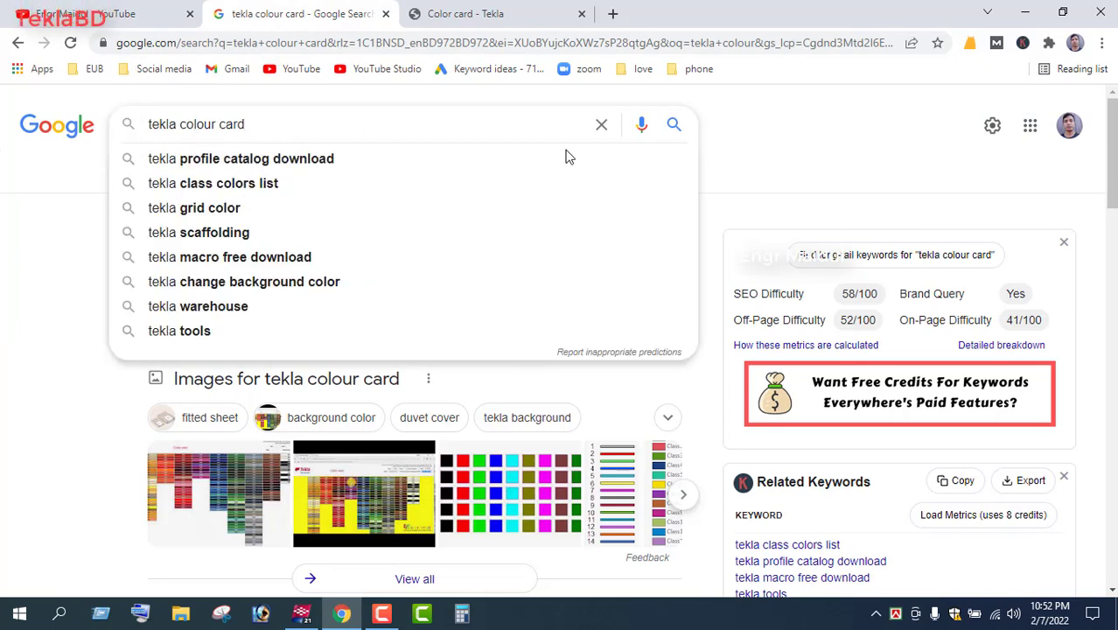
{"action": "left_click", "coordinate": [672, 129]}
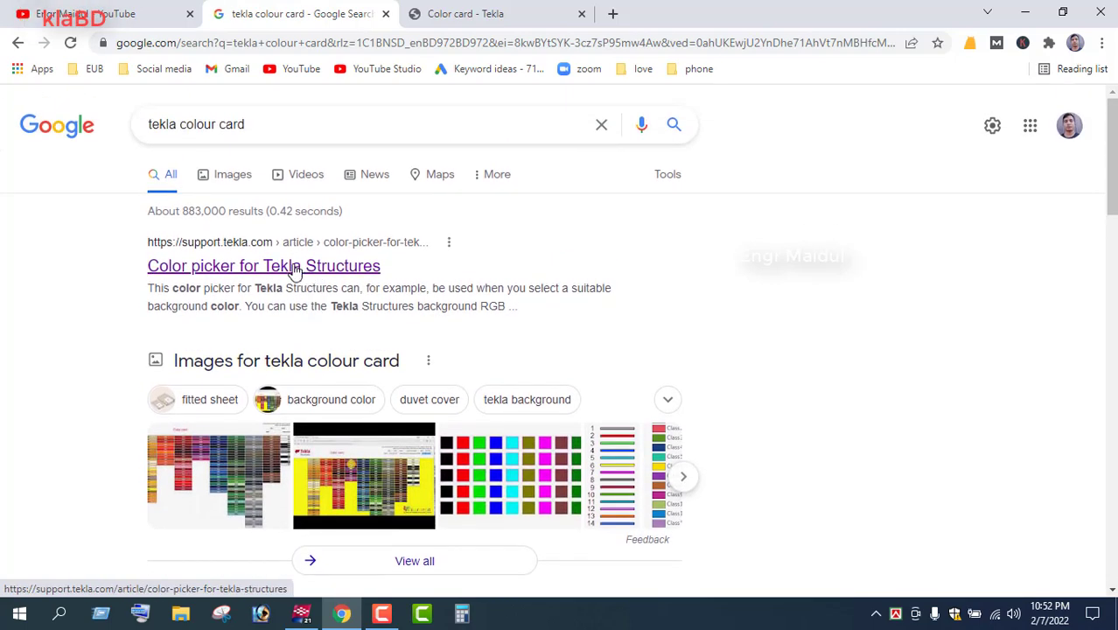
{"action": "left_click", "coordinate": [225, 266]}
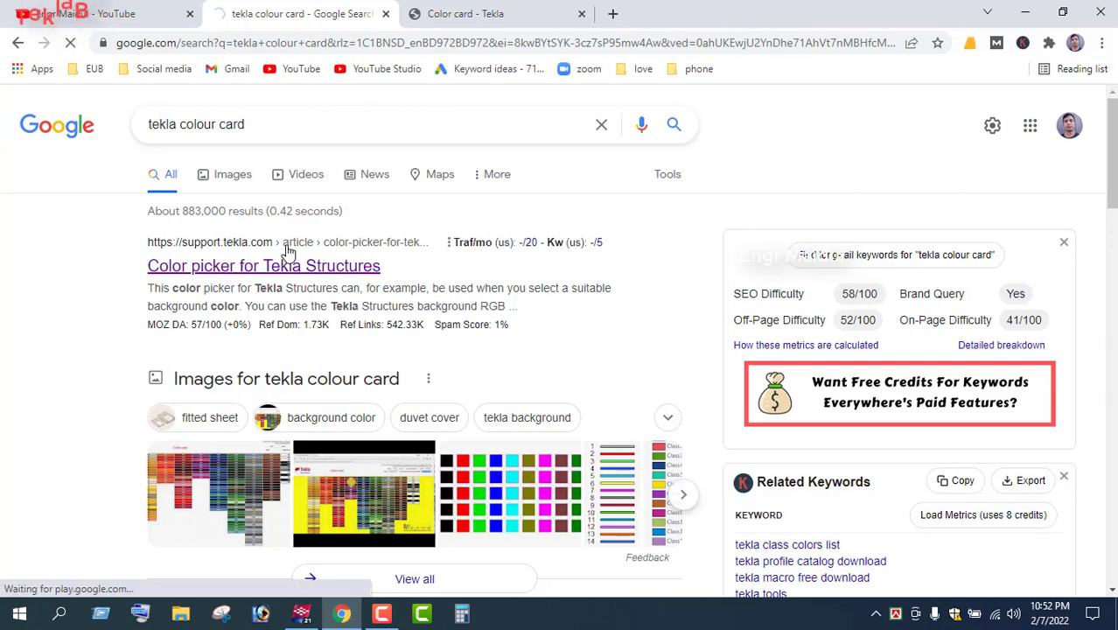
{"action": "scroll", "coordinate": [446, 275], "scroll_direction": "down", "scroll_amount": 8}
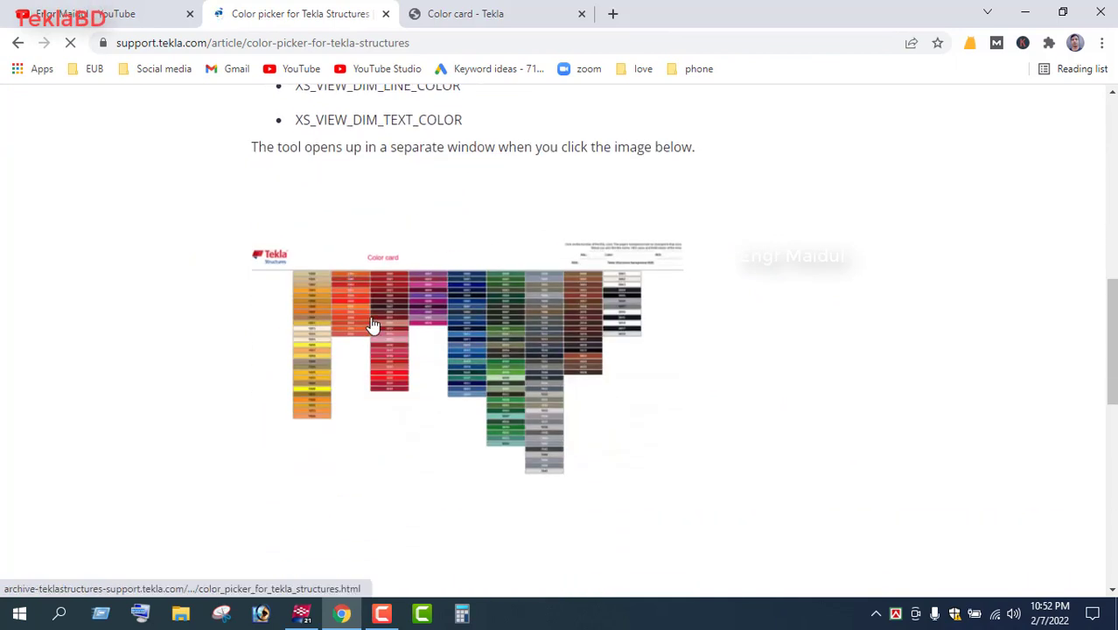
- Open the interactive Tekla colour card and preview colours 2000 and 2001
{"action": "left_click", "coordinate": [425, 337]}
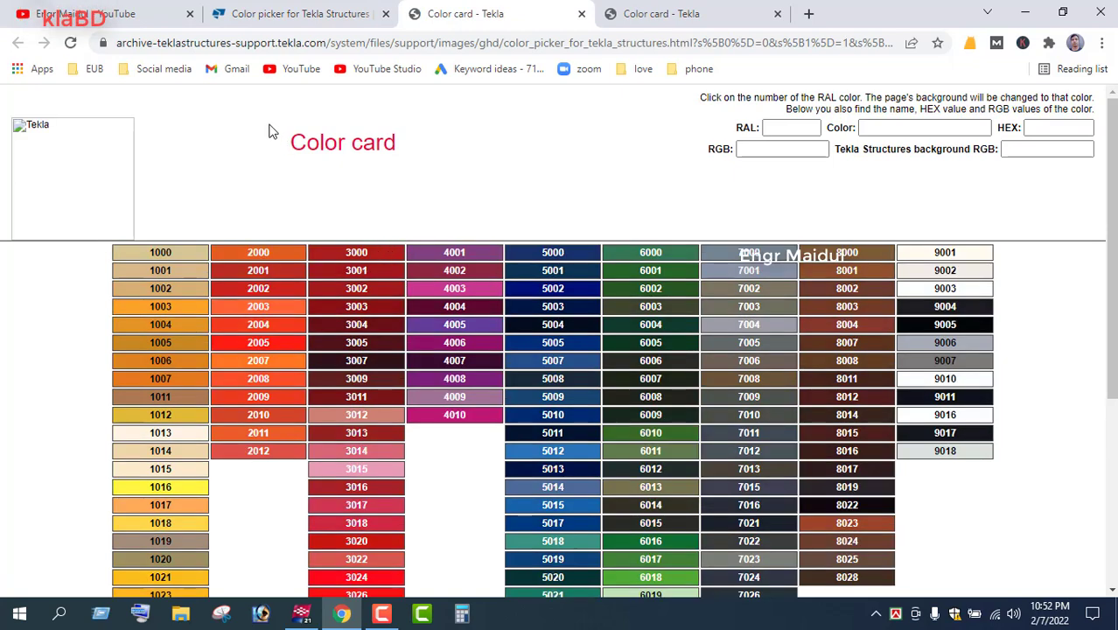
{"action": "scroll", "coordinate": [332, 171], "scroll_direction": "down", "scroll_amount": 3}
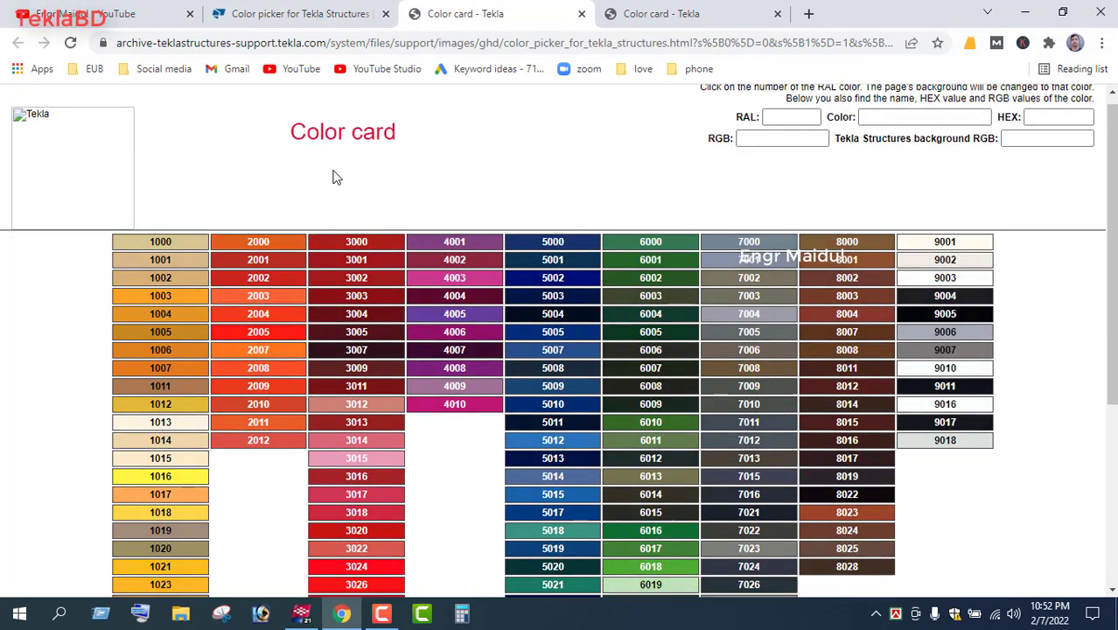
{"action": "scroll", "coordinate": [192, 219], "scroll_direction": "up", "scroll_amount": 2}
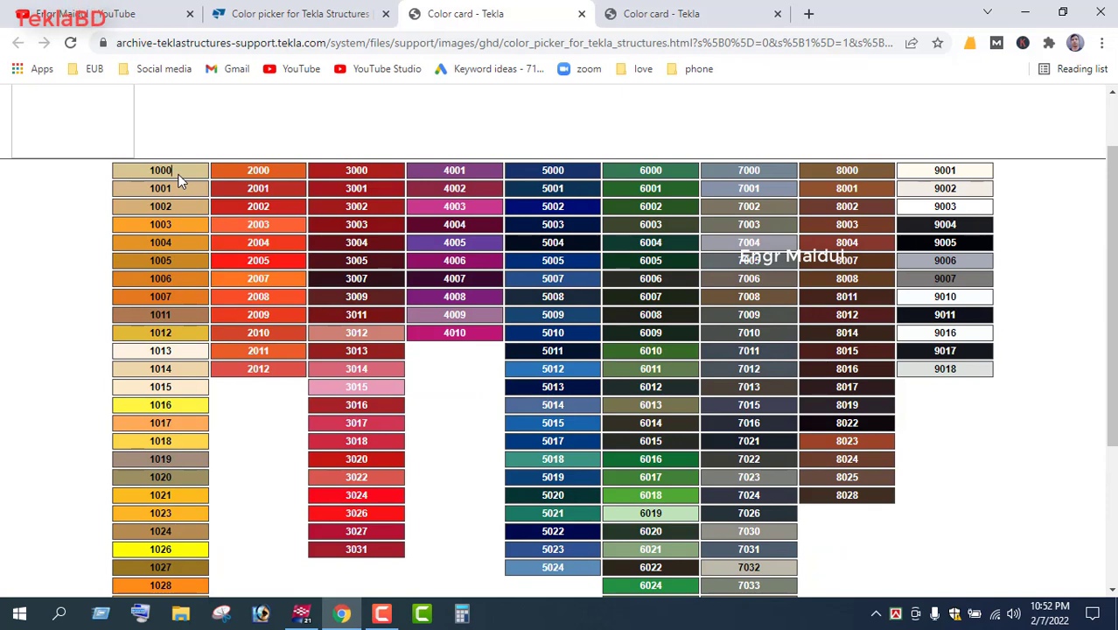
{"action": "left_click", "coordinate": [265, 178]}
{"action": "left_click", "coordinate": [265, 194]}
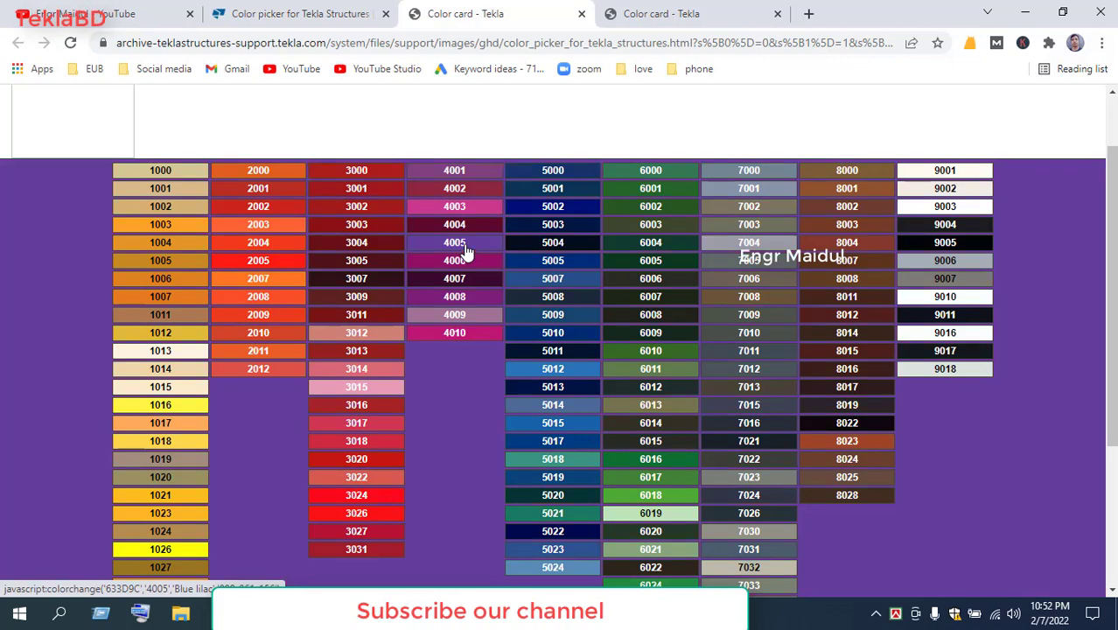
{"action": "scroll", "coordinate": [737, 265], "scroll_direction": "up", "scroll_amount": 1}
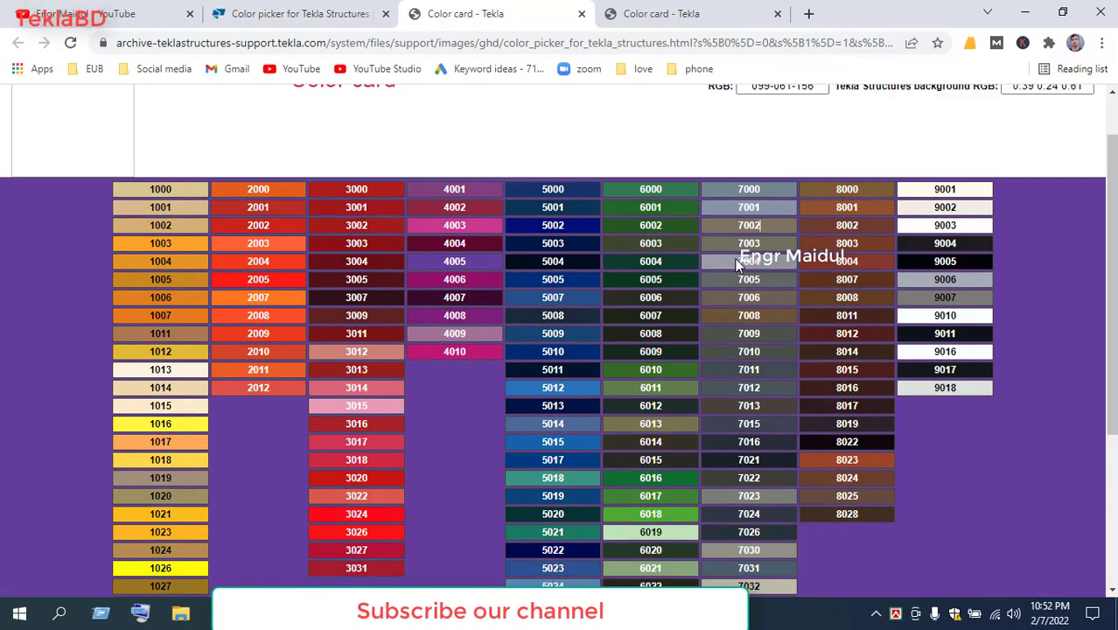
{"action": "scroll", "coordinate": [737, 265], "scroll_direction": "up", "scroll_amount": 1}
- Pick Leaf green RAL 6002 and copy its Tekla background RGB 0.15 0.34 0.13
{"action": "left_click_drag", "start_coordinate": [1012, 151], "coordinate": [1065, 153]}
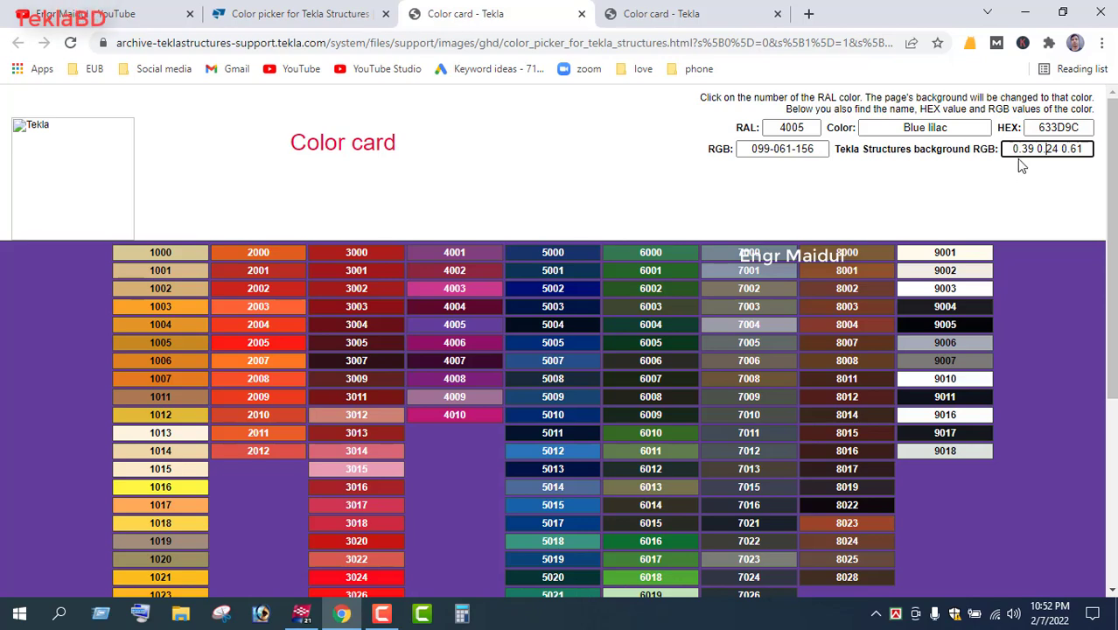
{"action": "left_click", "coordinate": [650, 287]}
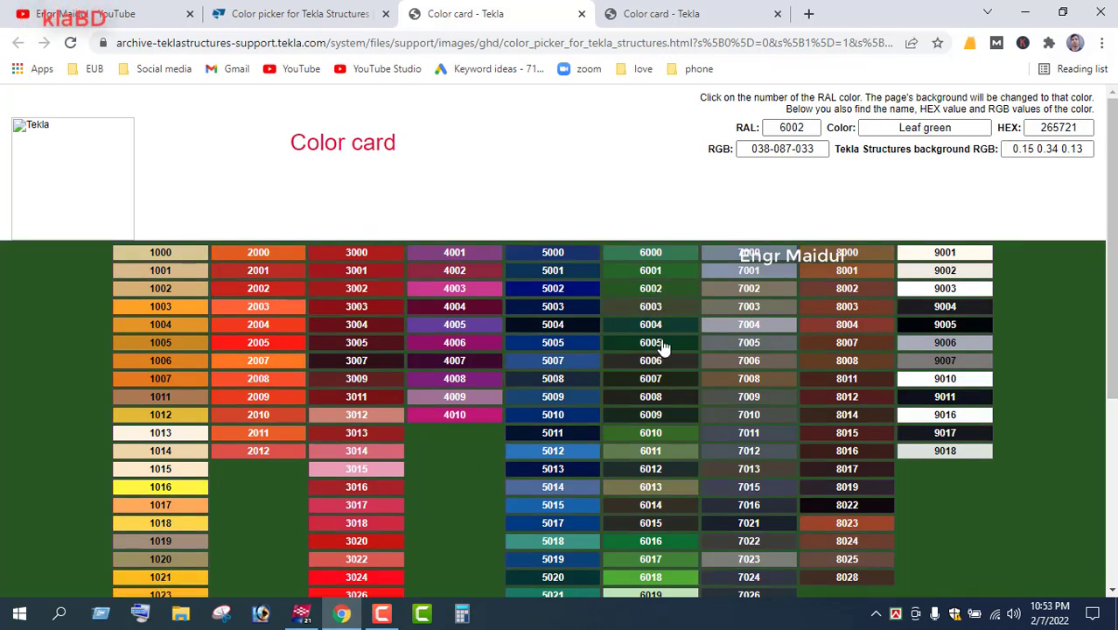
{"action": "right_click", "coordinate": [1069, 150]}
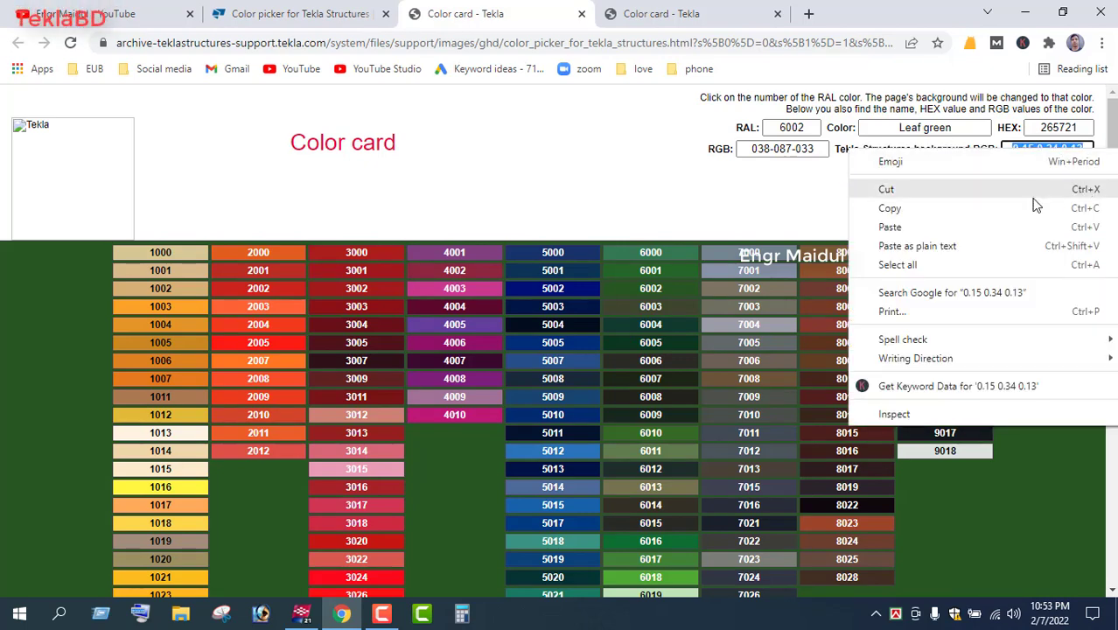
{"action": "left_click", "coordinate": [994, 210]}
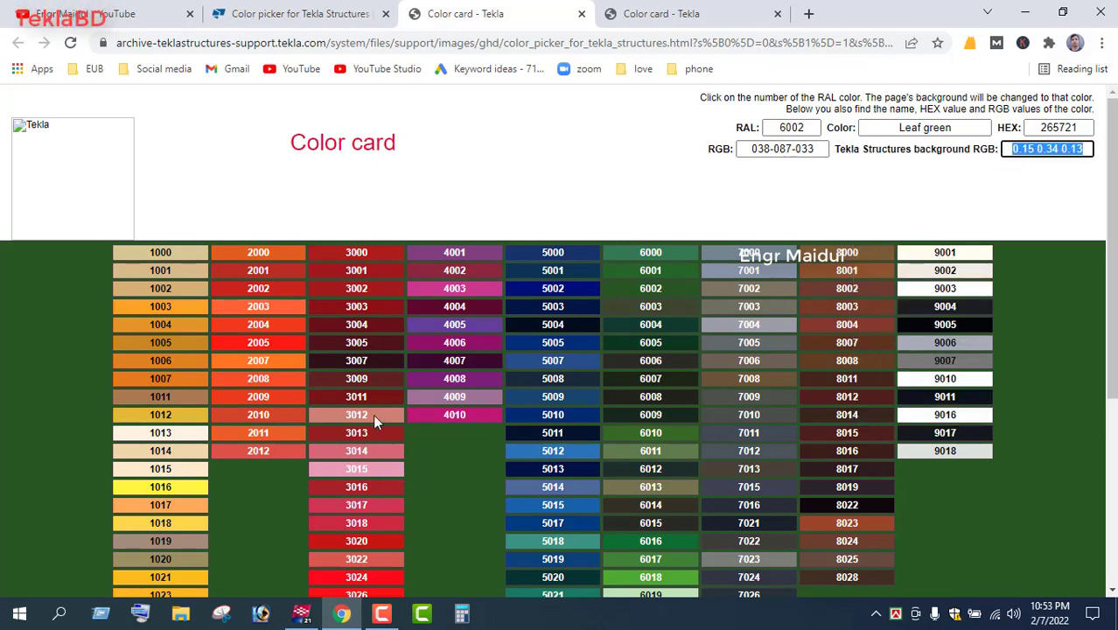
{"action": "left_click", "coordinate": [301, 612]}
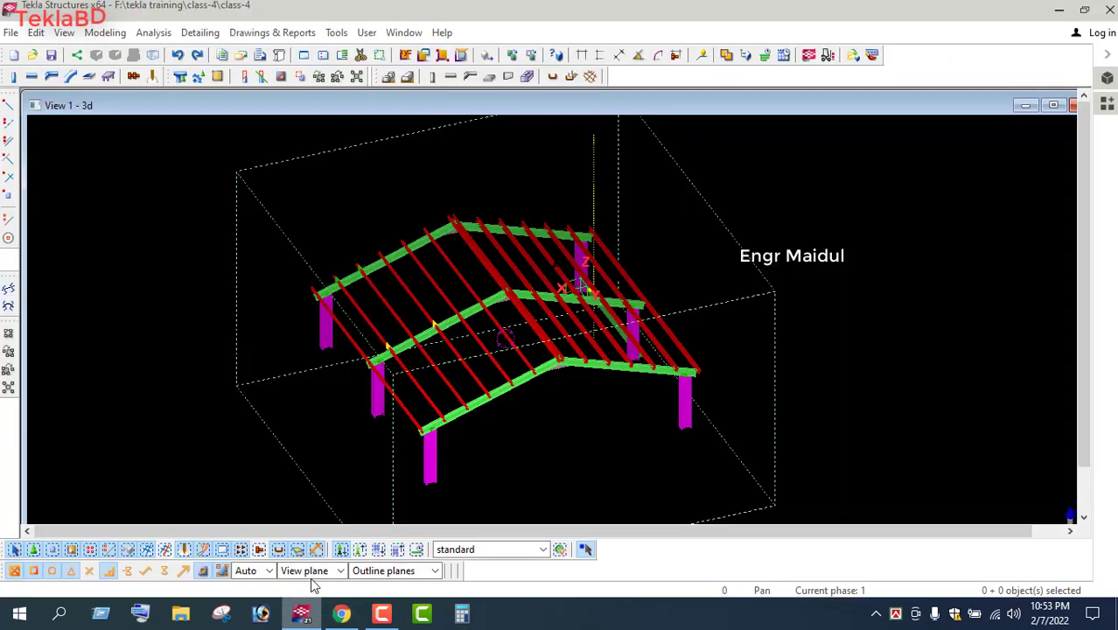
- Reopen Advanced Options and paste 0.15 0.34 0.13 into XS_BACKGROUND_COLOR1
{"action": "left_click", "coordinate": [336, 34]}
{"action": "mouse_move", "coordinate": [362, 561]}
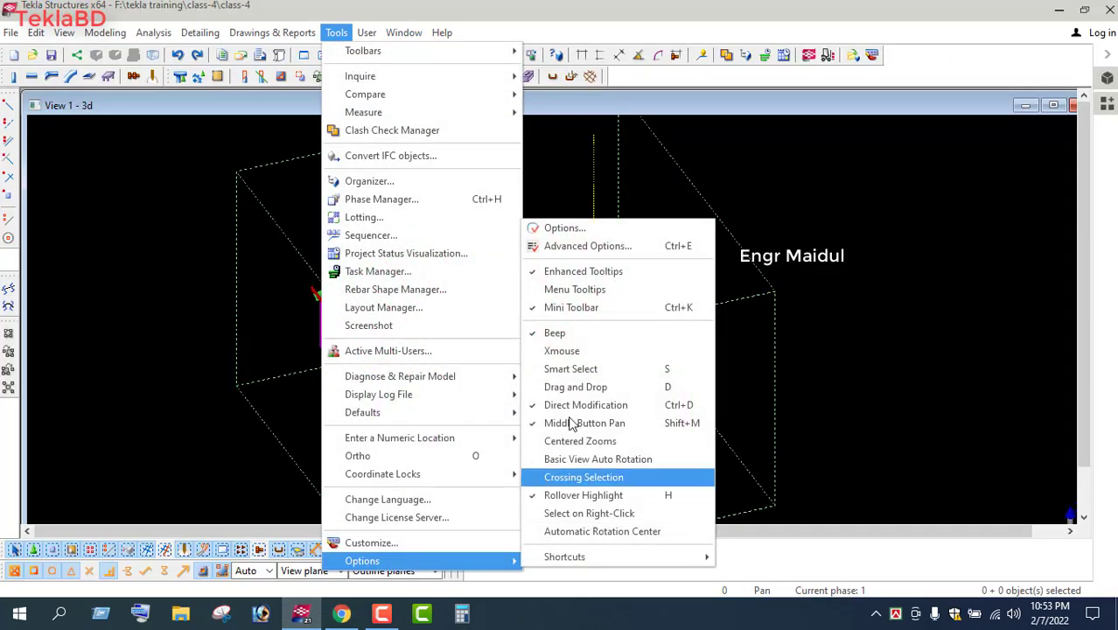
{"action": "left_click", "coordinate": [582, 246]}
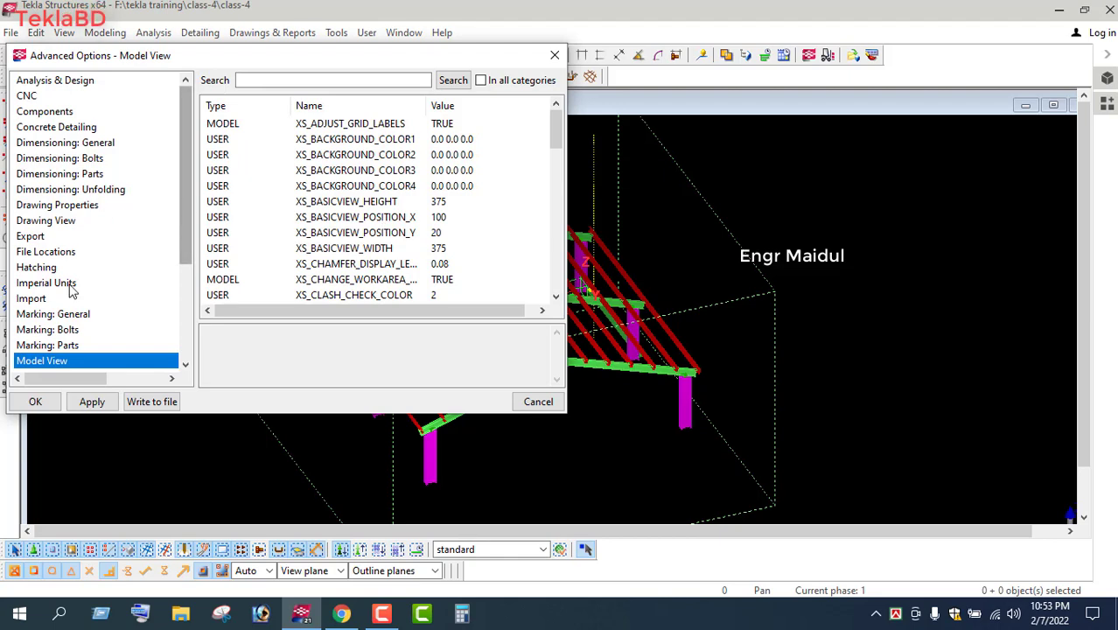
{"action": "left_click", "coordinate": [467, 140]}
{"action": "left_click", "coordinate": [468, 140]}
{"action": "right_click", "coordinate": [460, 137]}
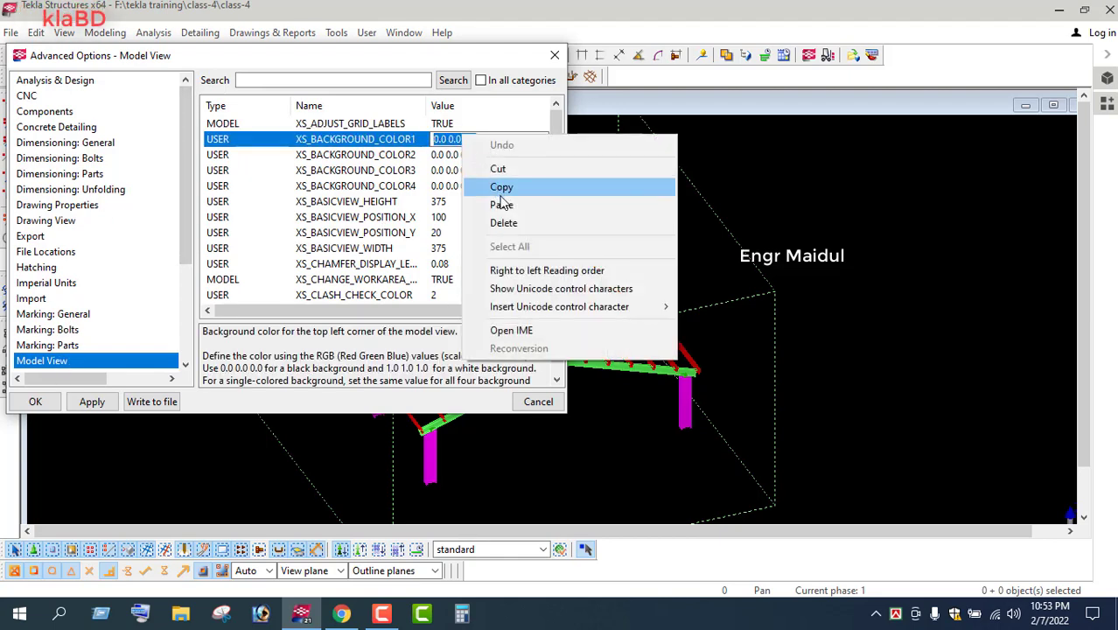
{"action": "left_click", "coordinate": [642, 206]}
- Paste 0.15 0.34 0.13 into XS_BACKGROUND_COLOR2 and confirm with OK
{"action": "left_click", "coordinate": [487, 158]}
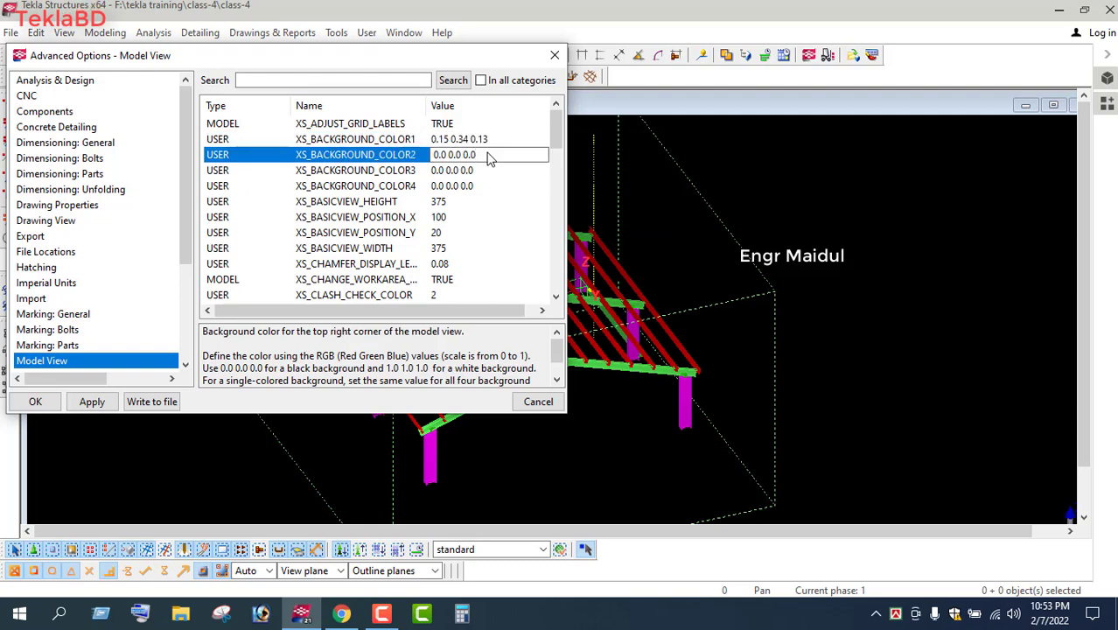
{"action": "right_click", "coordinate": [460, 162]}
{"action": "left_click", "coordinate": [564, 222]}
{"action": "left_click", "coordinate": [487, 172]}
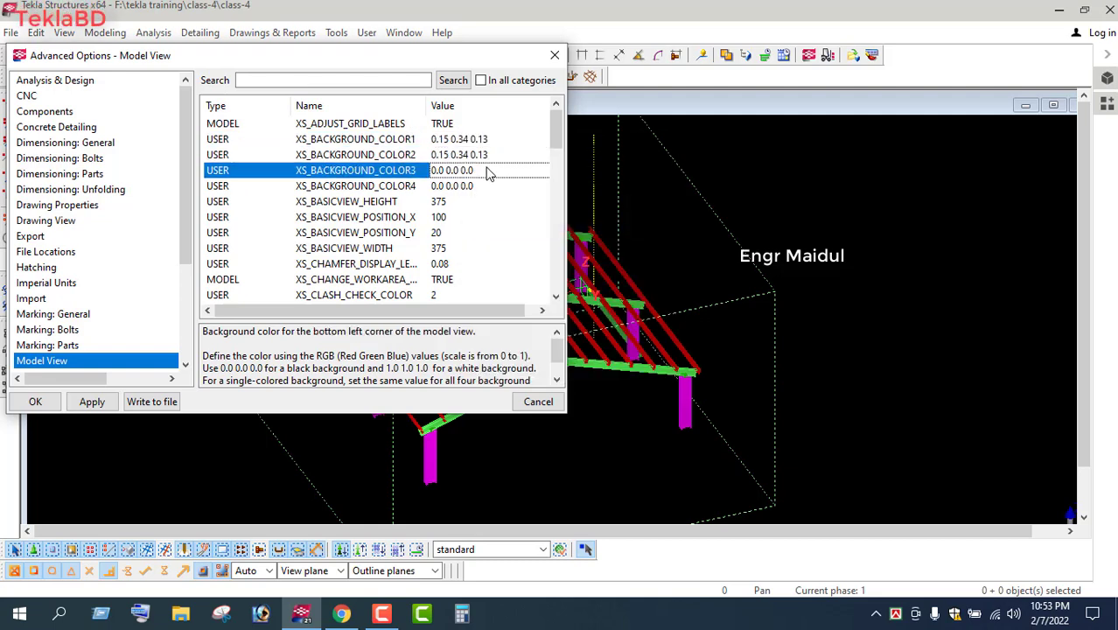
{"action": "right_click", "coordinate": [453, 174]}
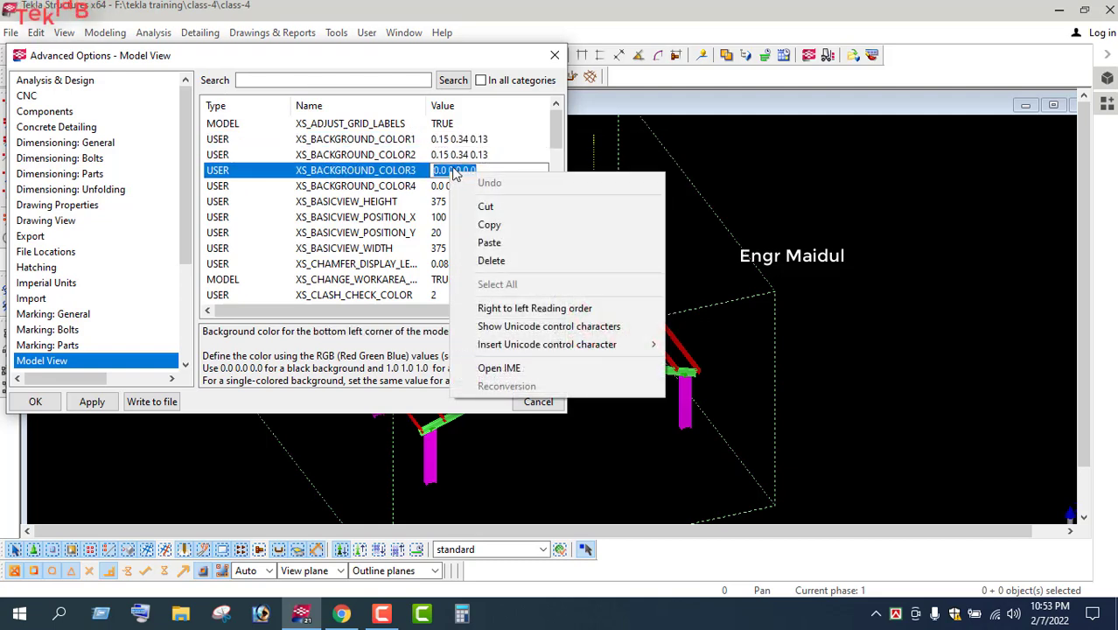
{"action": "left_click", "coordinate": [466, 145]}
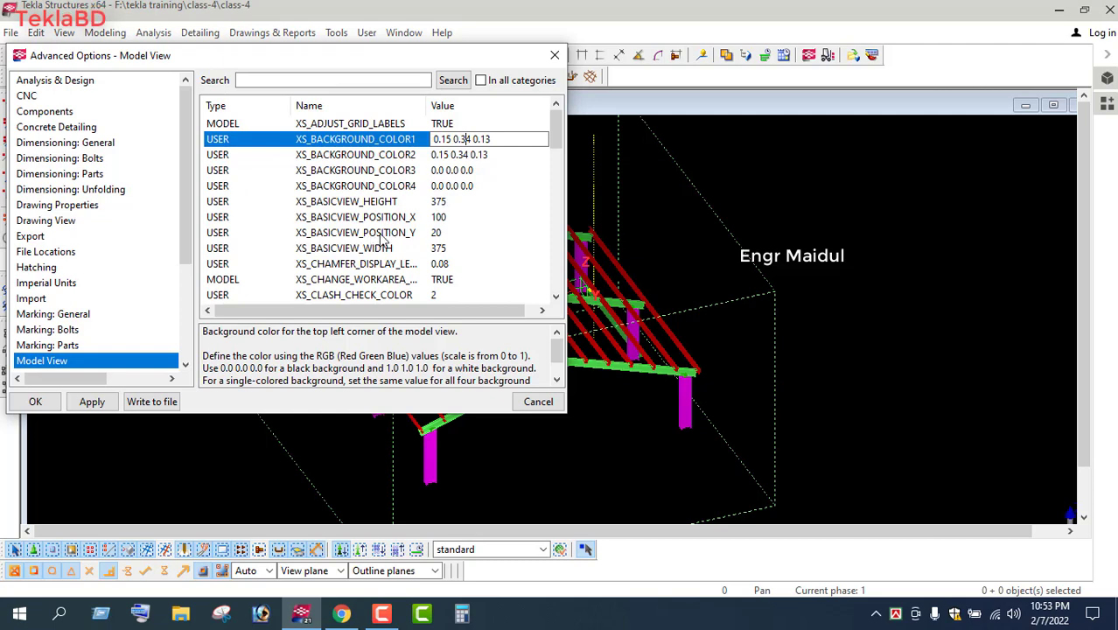
{"action": "left_click", "coordinate": [48, 406]}
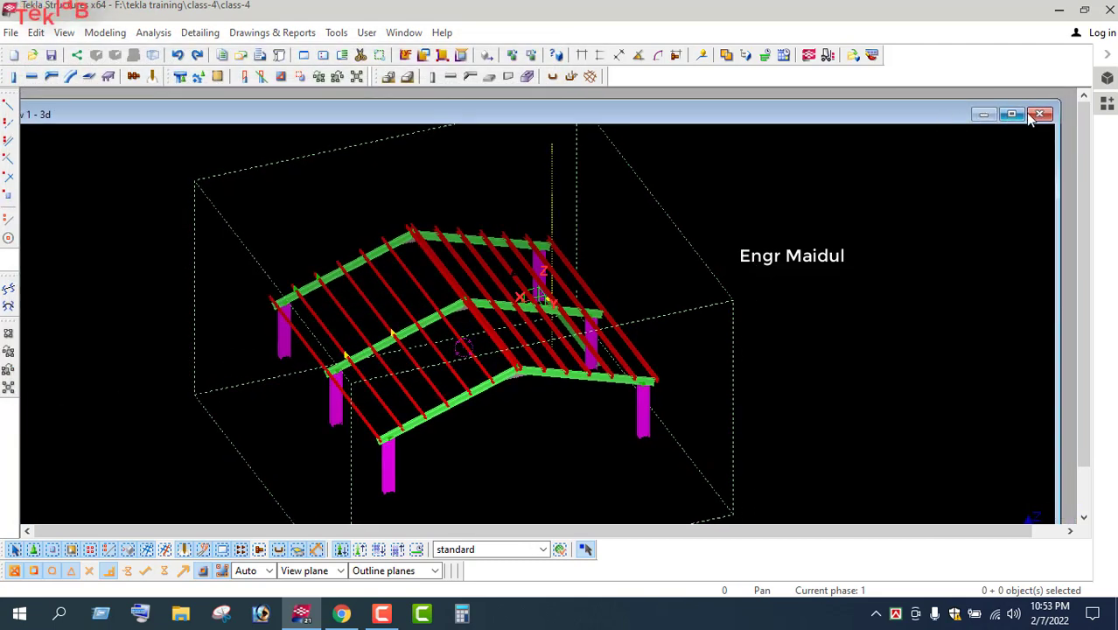
- Close View 1 - 3d and make '3d' visible again from the View List
{"action": "left_click", "coordinate": [1040, 118]}
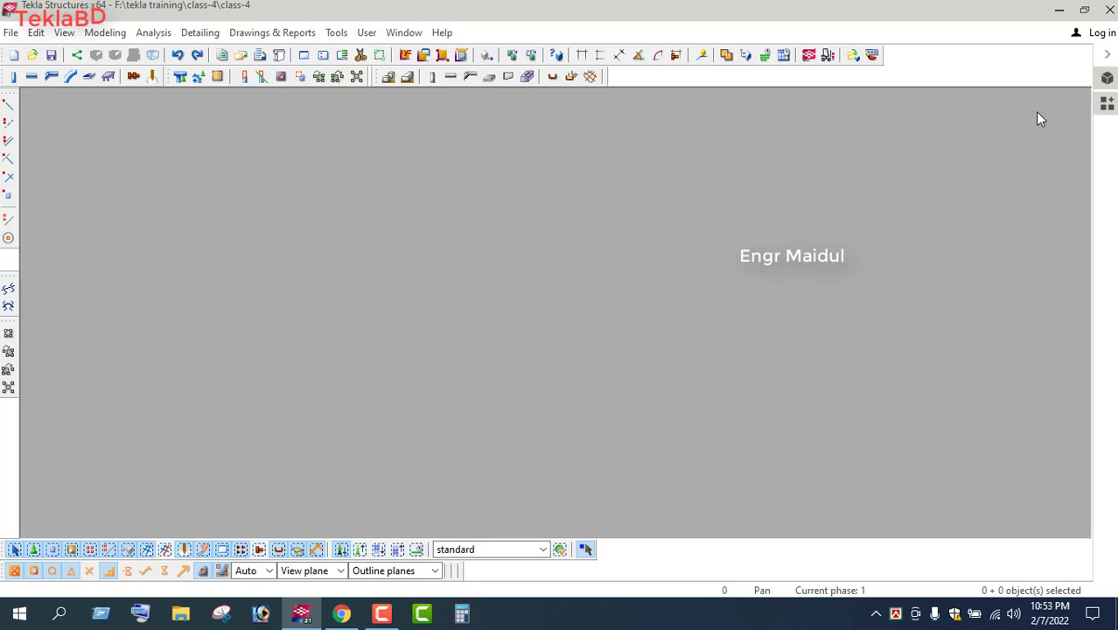
{"action": "left_click", "coordinate": [70, 34]}
{"action": "left_click", "coordinate": [98, 104]}
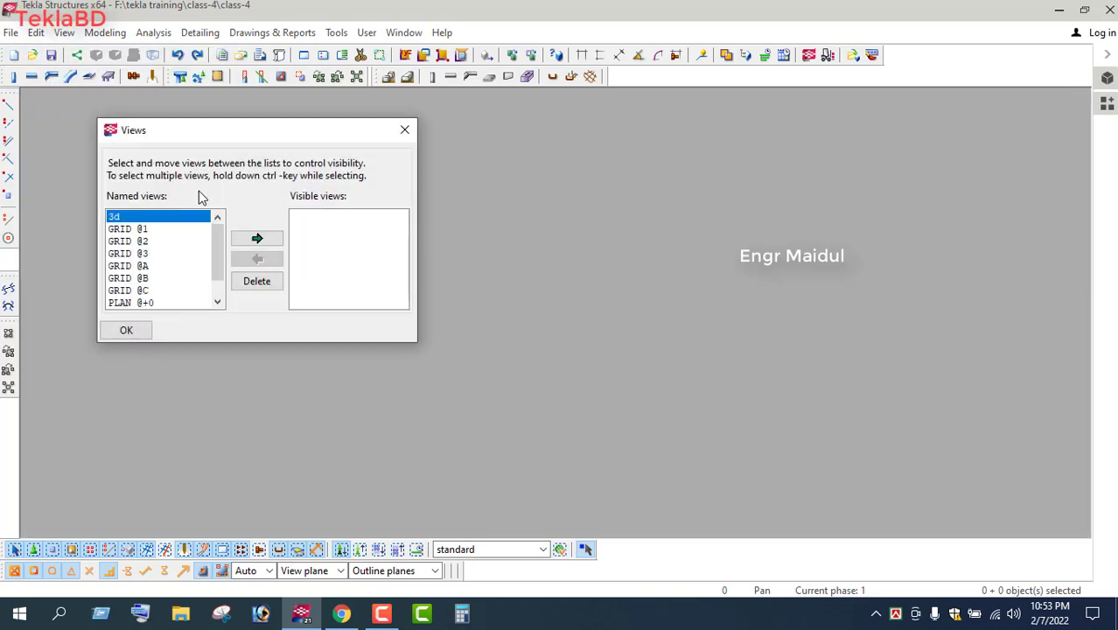
{"action": "left_click", "coordinate": [269, 240]}
{"action": "left_click", "coordinate": [404, 130]}
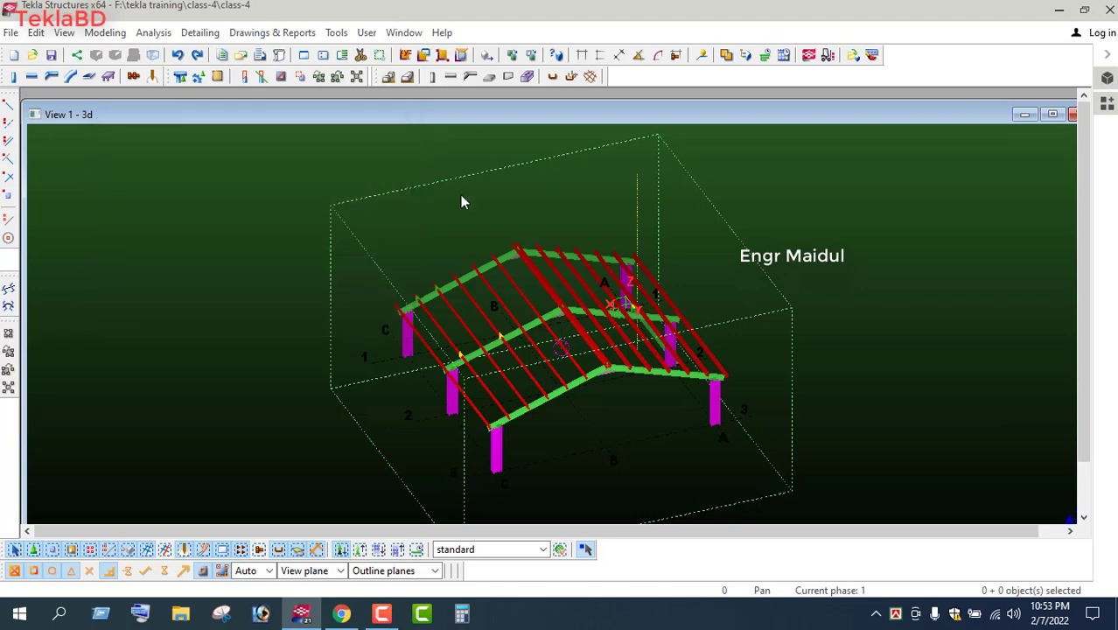
{"action": "scroll", "coordinate": [466, 215], "scroll_direction": "down", "scroll_amount": 4}
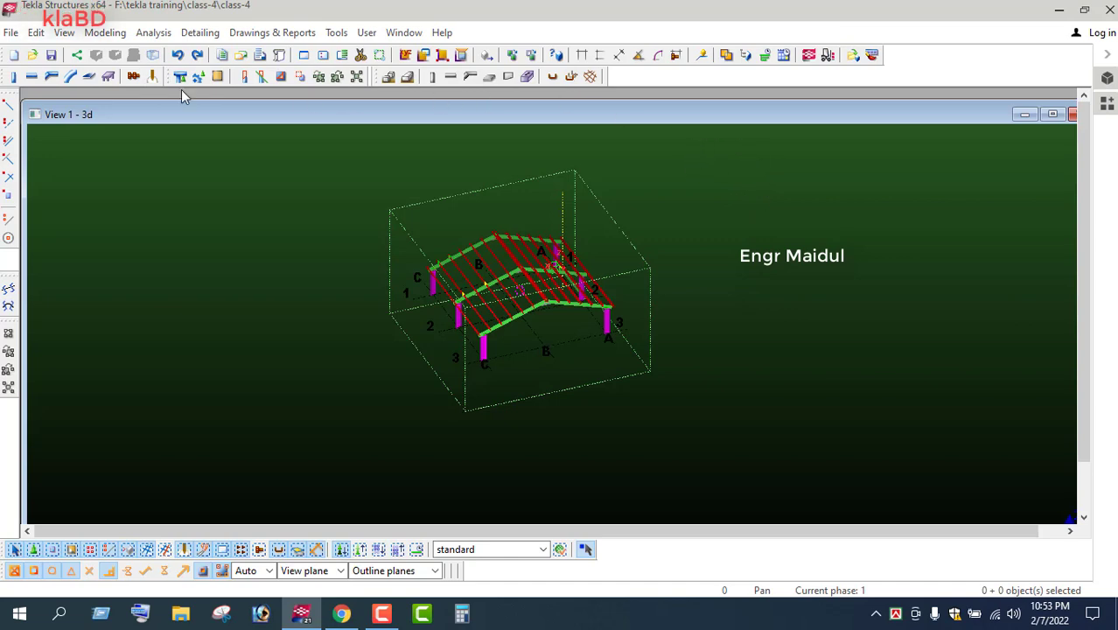
- In Advanced Options, set XS_BACKGROUND_COLOR3 to 0.15 0.34 0.13
{"action": "left_click", "coordinate": [336, 33]}
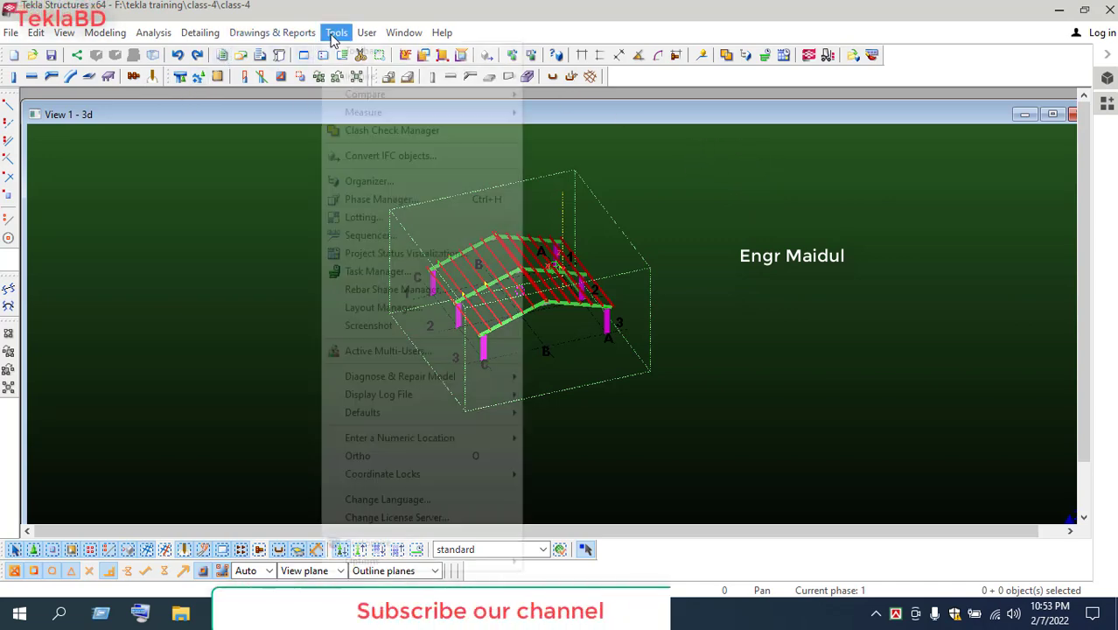
{"action": "mouse_move", "coordinate": [426, 560]}
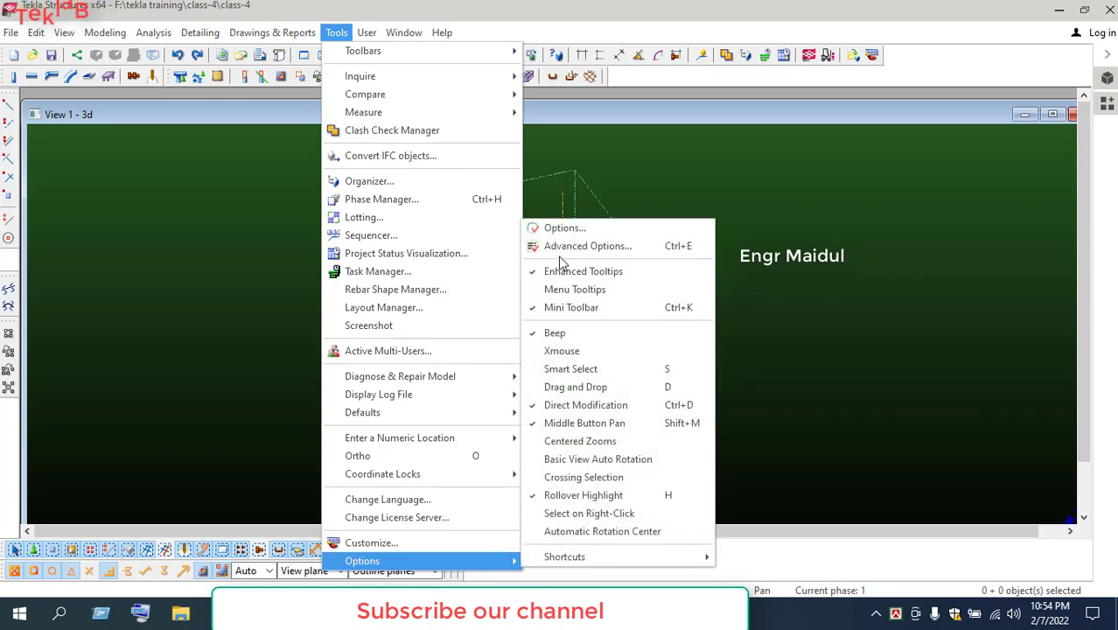
{"action": "left_click", "coordinate": [609, 248]}
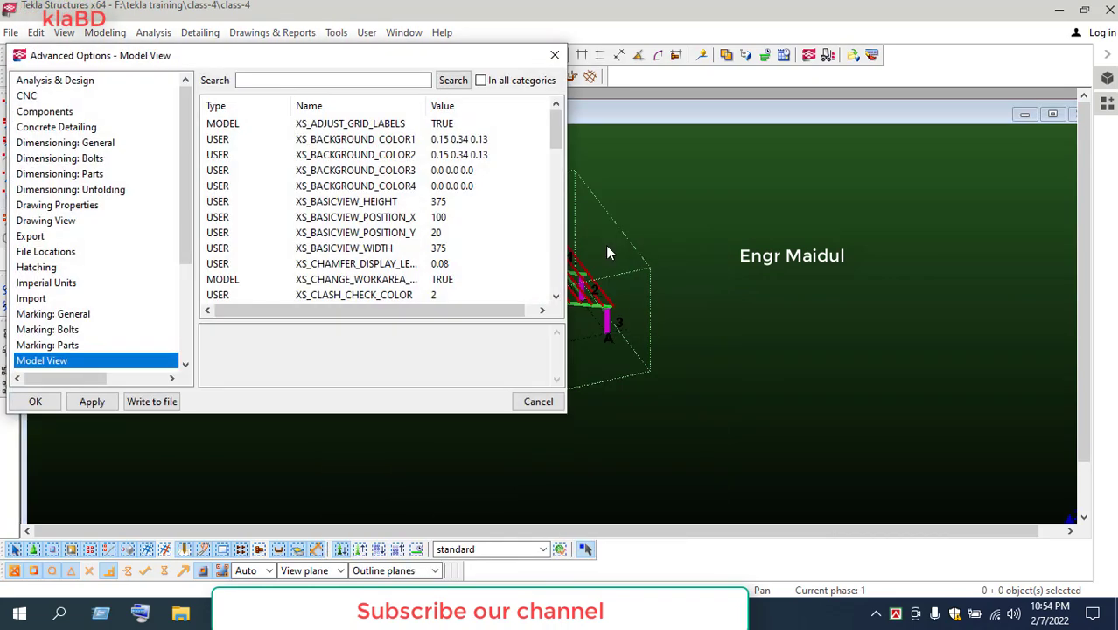
{"action": "left_click", "coordinate": [490, 158]}
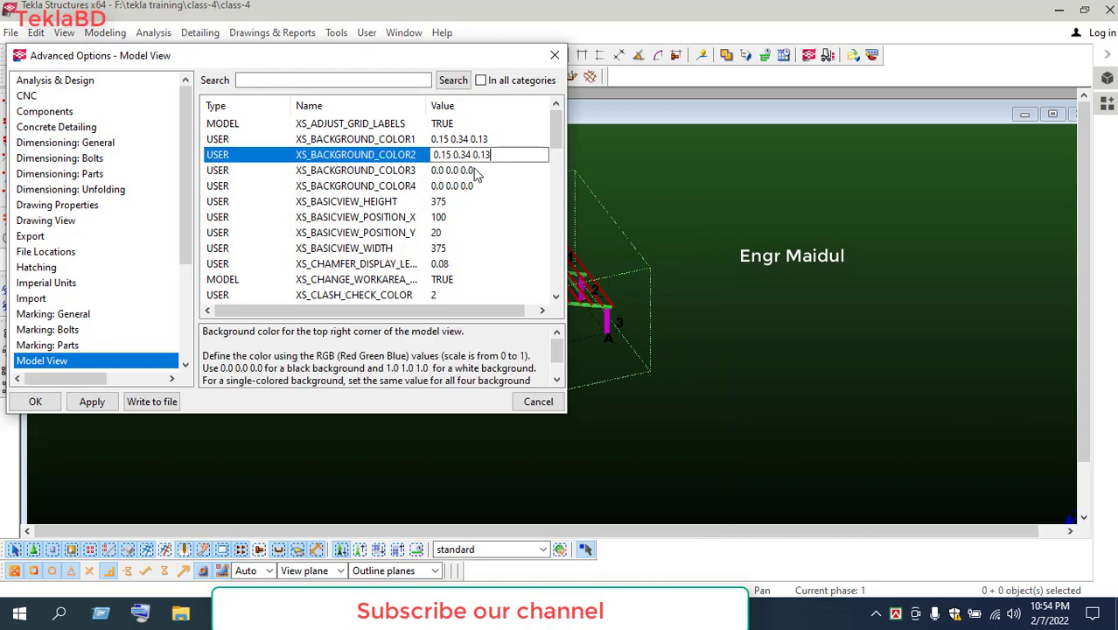
{"action": "left_click", "coordinate": [477, 171]}
{"action": "left_click", "coordinate": [476, 172]}
{"action": "right_click", "coordinate": [467, 172]}
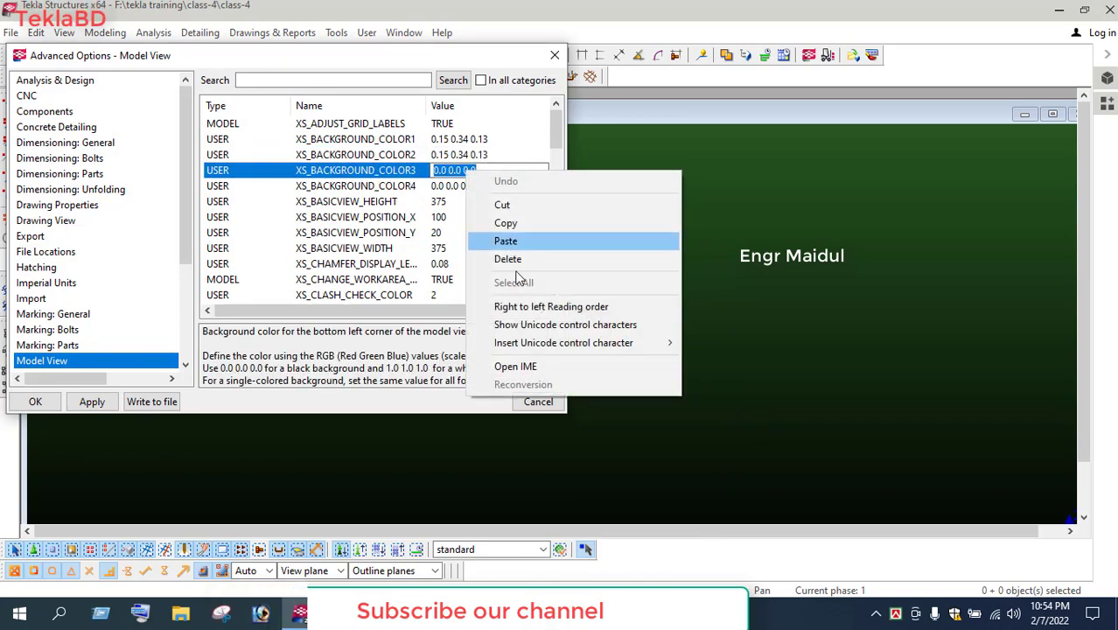
{"action": "left_click", "coordinate": [504, 242]}
- Set XS_BACKGROUND_COLOR4 to 0.15 0.34 0.13, apply and confirm, then close the 3d view
{"action": "left_click", "coordinate": [448, 186]}
{"action": "left_click", "coordinate": [452, 180]}
{"action": "right_click", "coordinate": [453, 180]}
{"action": "left_click", "coordinate": [505, 253]}
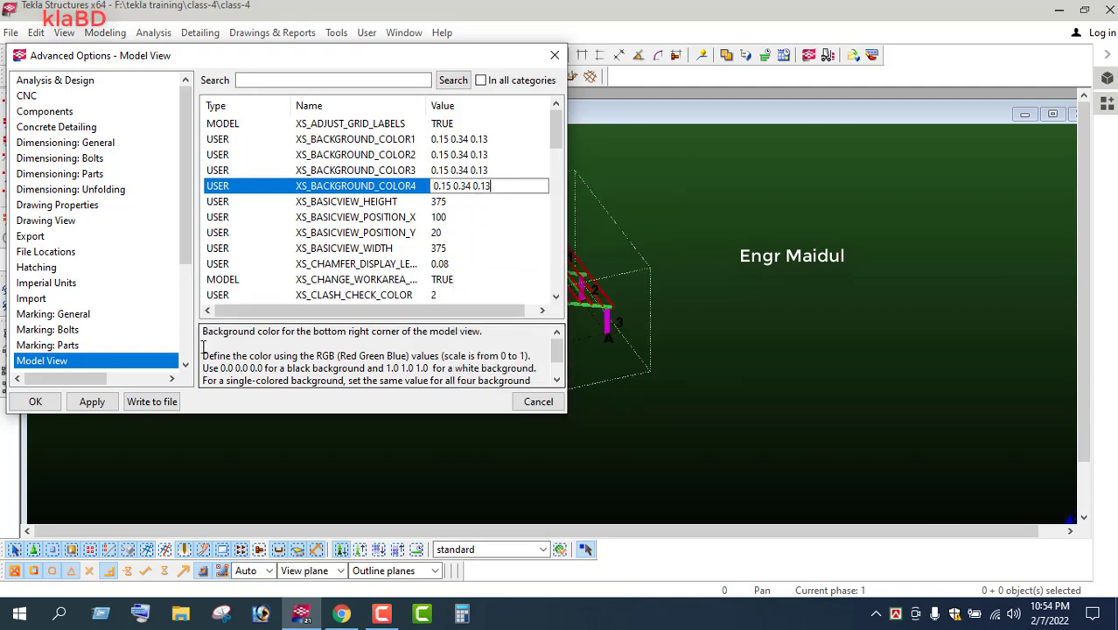
{"action": "left_click", "coordinate": [91, 402]}
{"action": "left_click", "coordinate": [35, 401]}
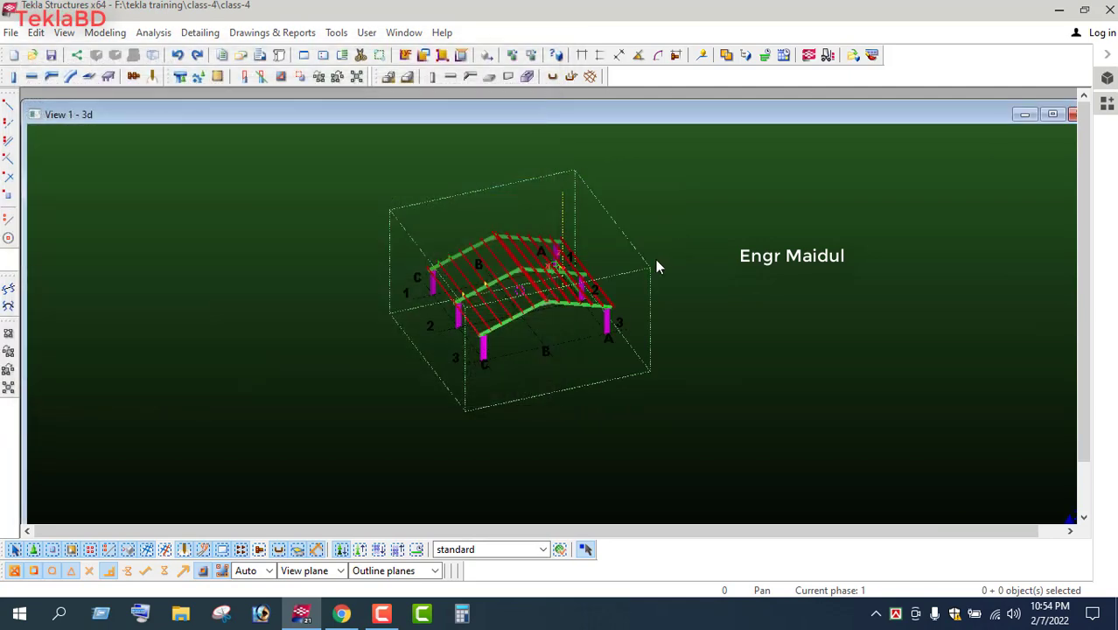
{"action": "left_click", "coordinate": [1071, 115]}
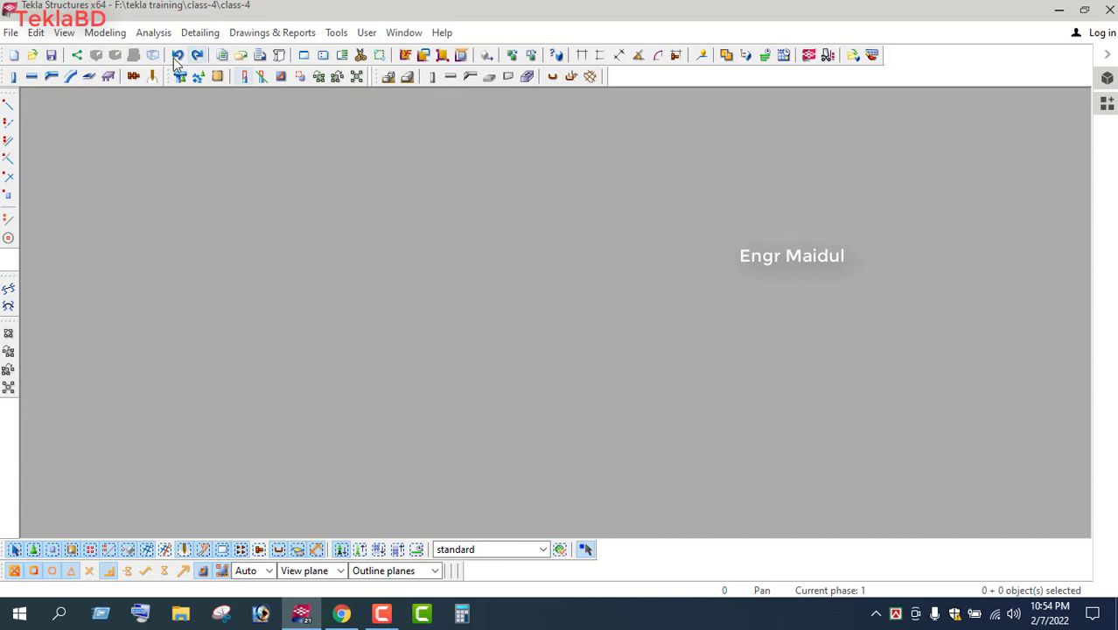
- Move the '3d' view back to Visible views in the View List
{"action": "left_click", "coordinate": [64, 33]}
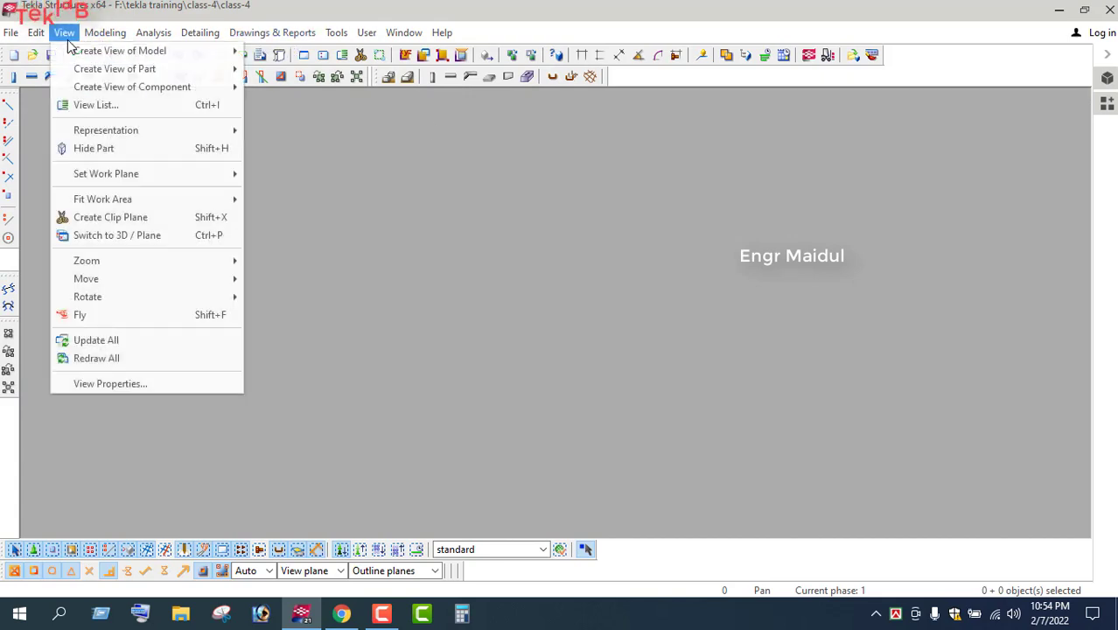
{"action": "left_click", "coordinate": [94, 103]}
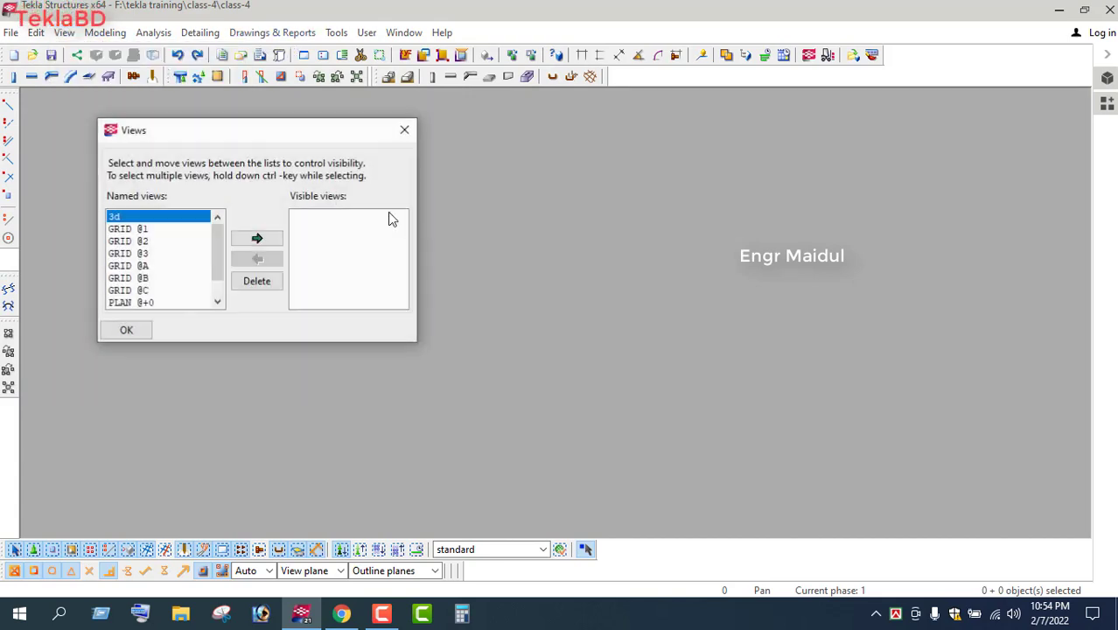
{"action": "left_click", "coordinate": [273, 238]}
{"action": "left_click", "coordinate": [404, 130]}
- Orbit and zoom the shed model to check the solid leaf-green background
{"action": "middle_click_drag", "start_coordinate": [561, 210], "coordinate": [493, 323], "text": "ctrl"}
{"action": "scroll", "coordinate": [494, 323], "scroll_direction": "up", "scroll_amount": 3}
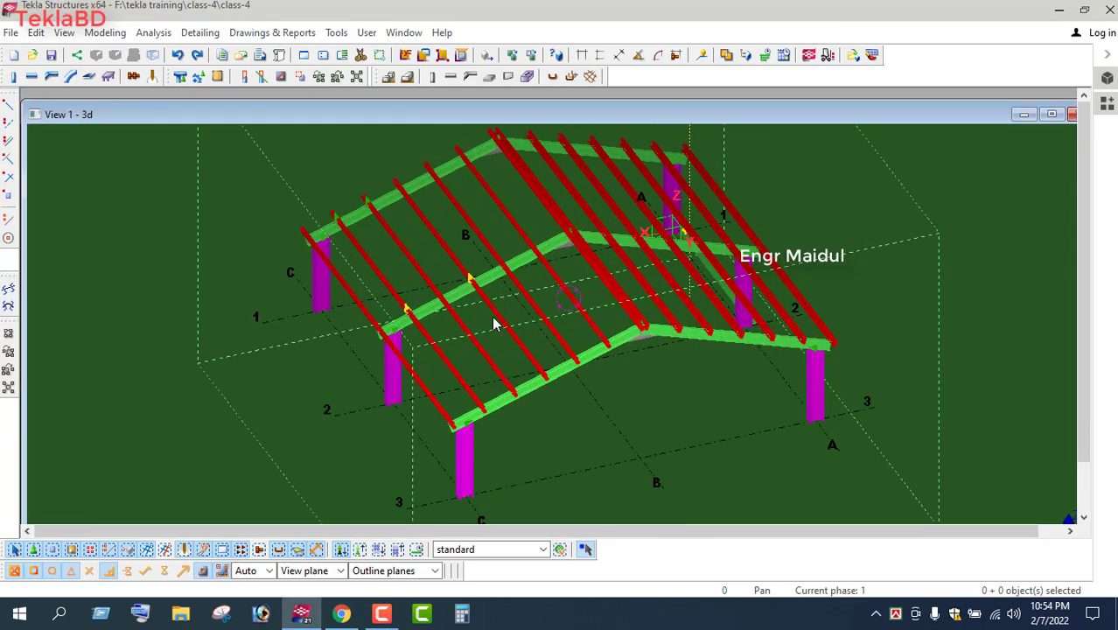
{"action": "scroll", "coordinate": [493, 324], "scroll_direction": "down", "scroll_amount": 3}
{"action": "scroll", "coordinate": [567, 341], "scroll_direction": "down", "scroll_amount": 1}
{"action": "scroll", "coordinate": [490, 346], "scroll_direction": "down", "scroll_amount": 2}
{"action": "middle_click_drag", "start_coordinate": [558, 346], "coordinate": [578, 294], "text": "ctrl"}
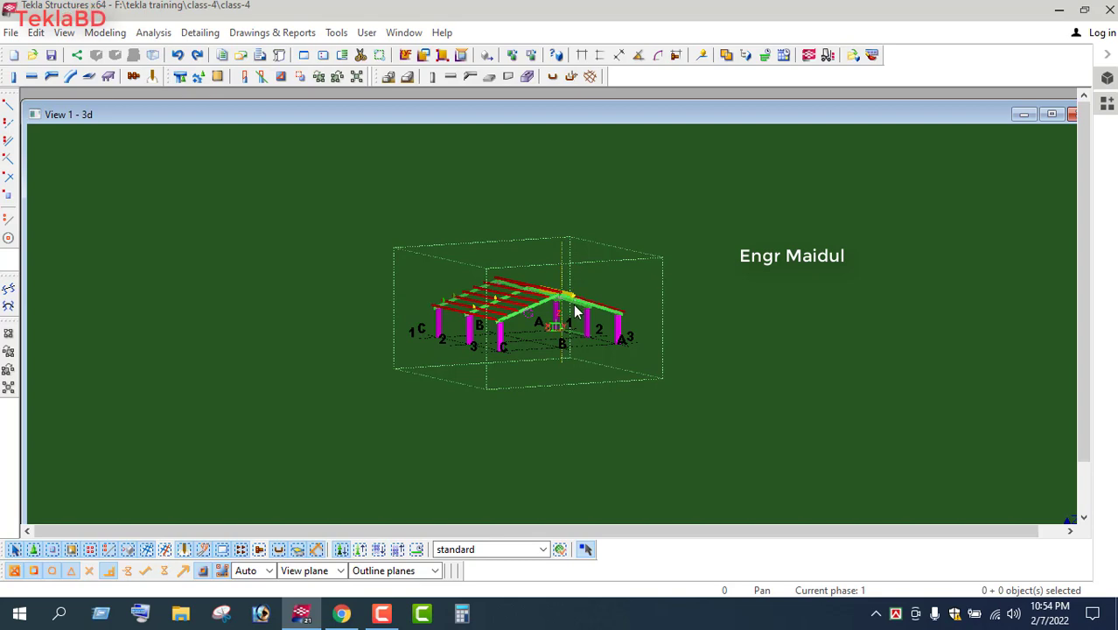
{"action": "scroll", "coordinate": [499, 325], "scroll_direction": "up", "scroll_amount": 5}
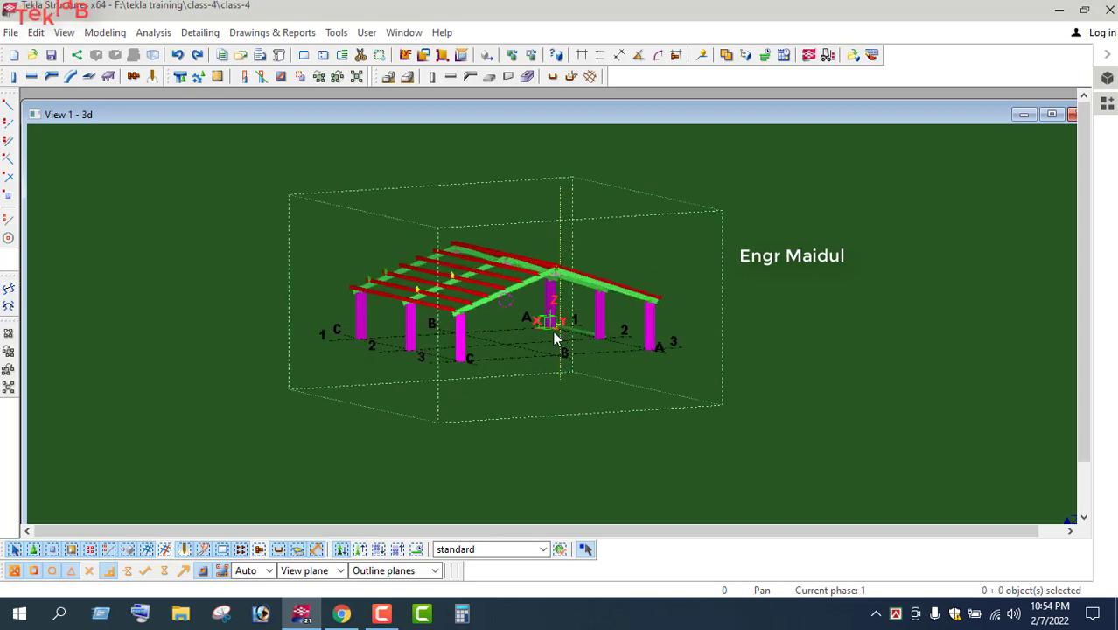
{"action": "scroll", "coordinate": [499, 323], "scroll_direction": "down", "scroll_amount": 1}
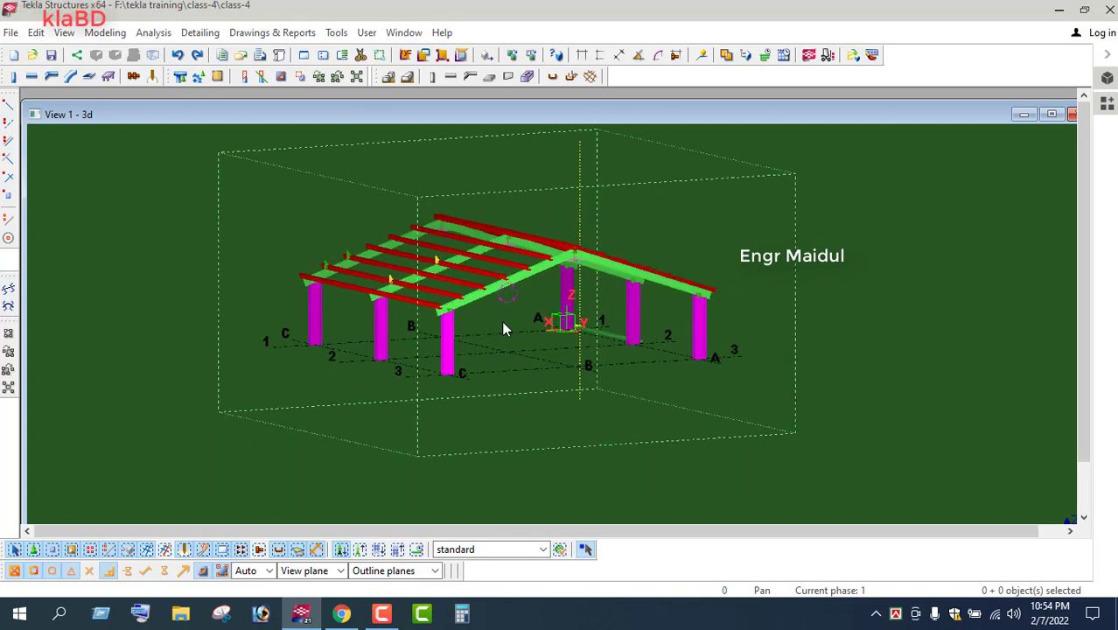